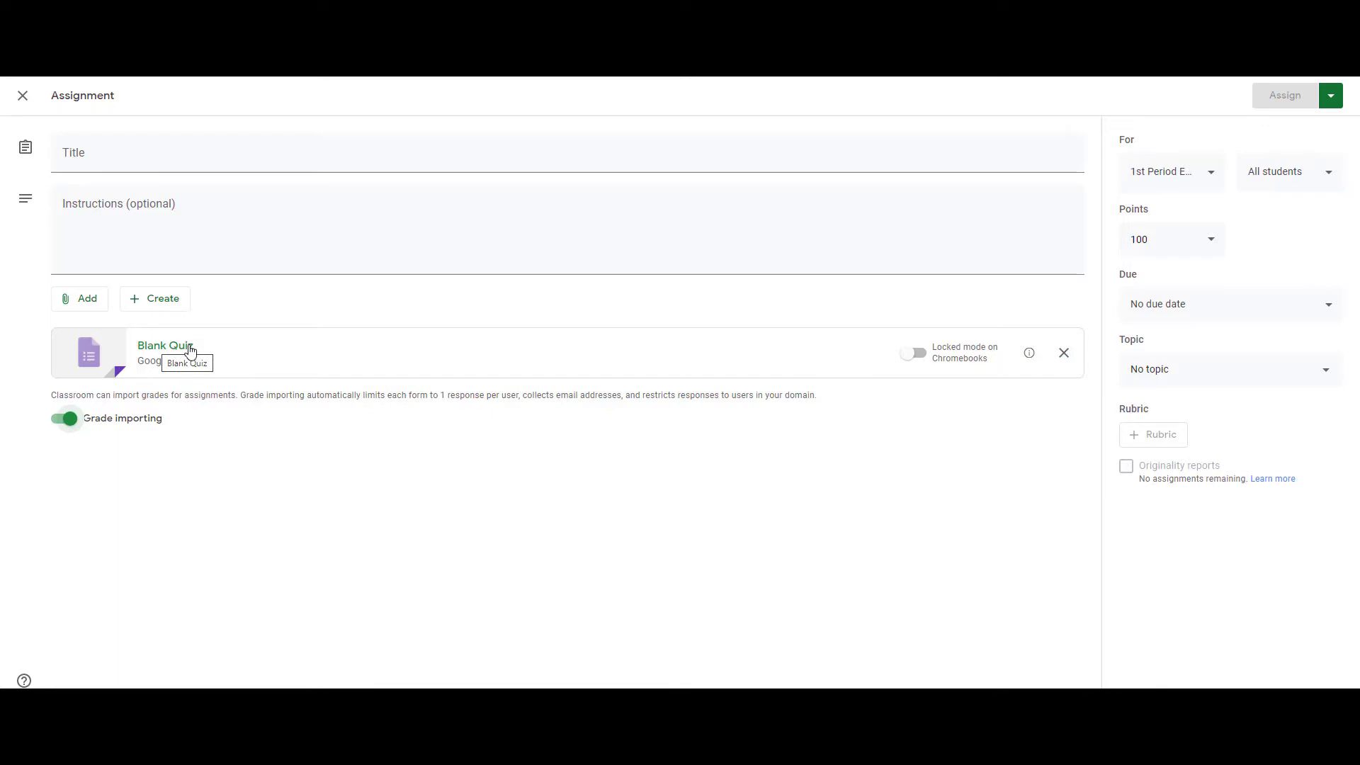
- Open the assignment's attached Blank Quiz form for editing and check its title and description fields
click(162, 350)
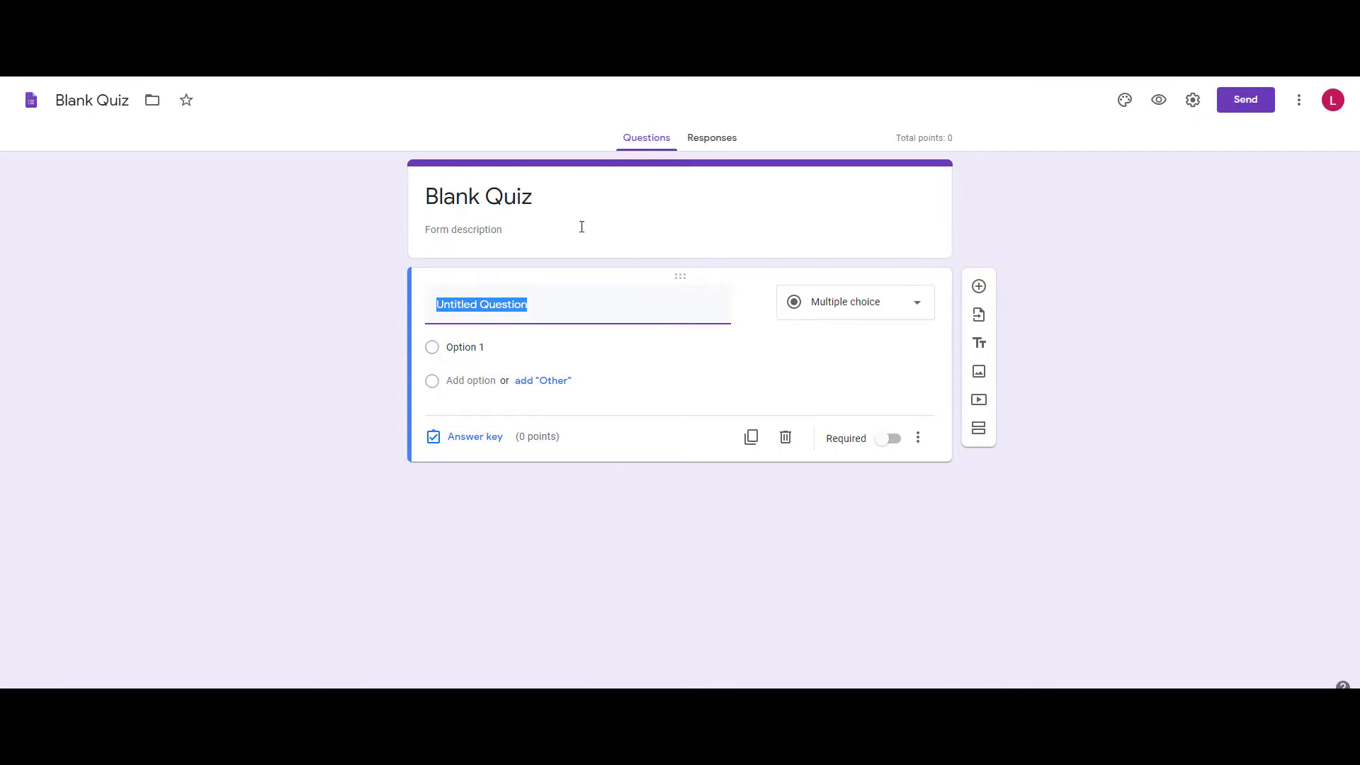
click(546, 200)
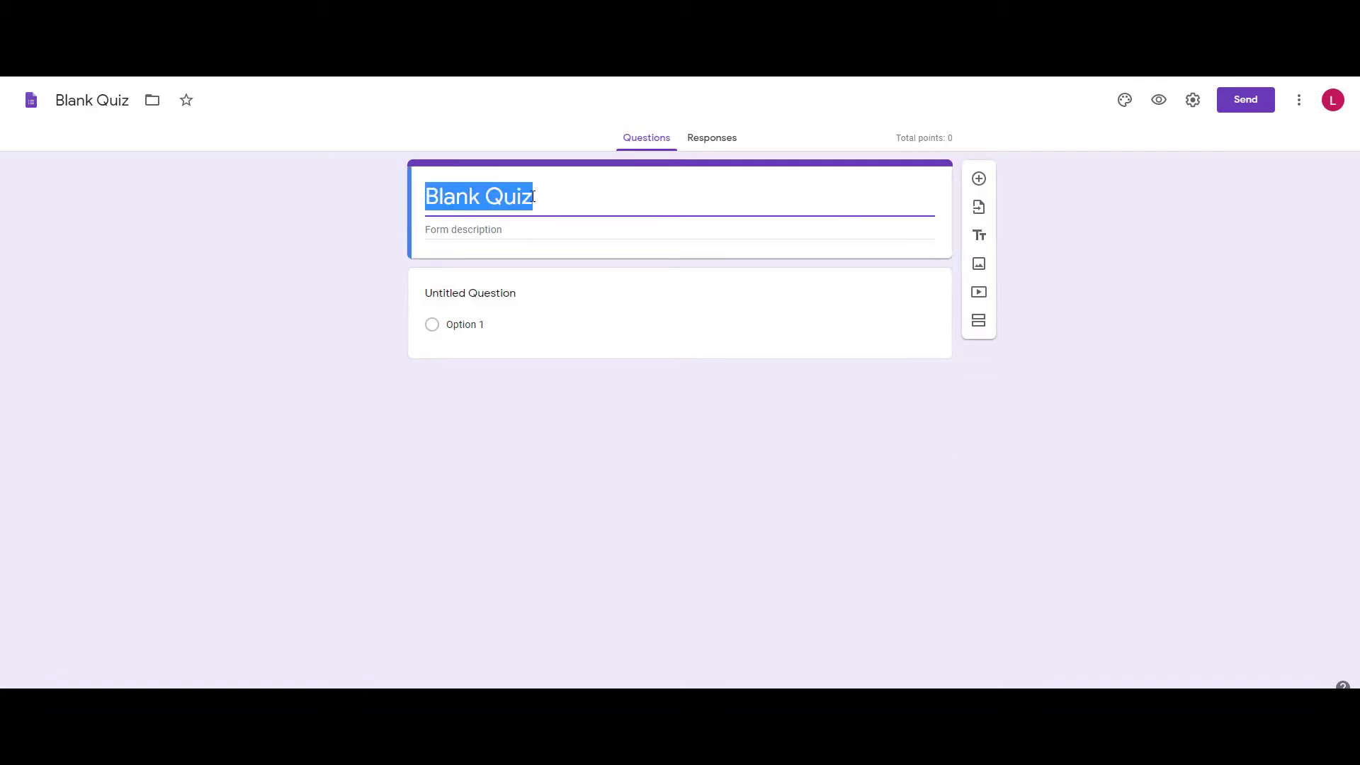
click(488, 231)
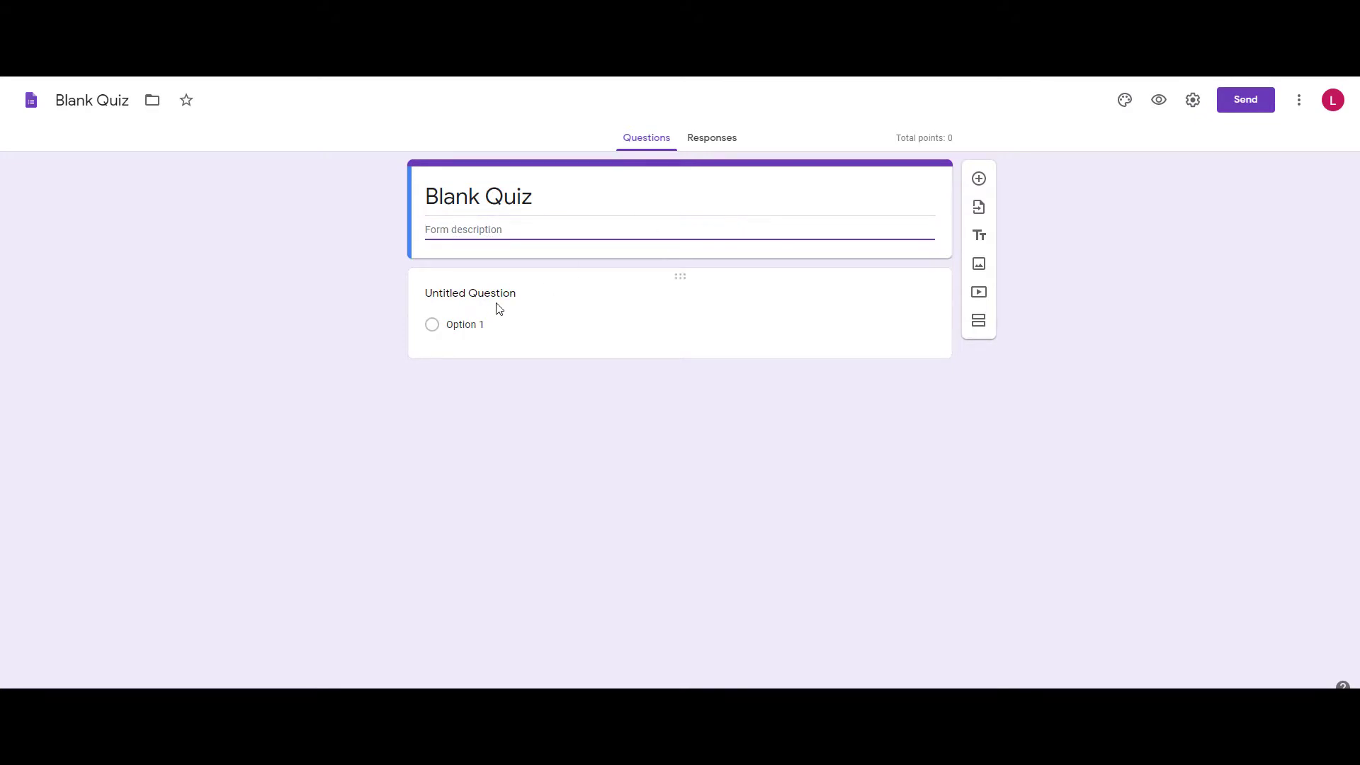
- Turn the untitled question into a required short-answer question titled "First Name"
click(549, 301)
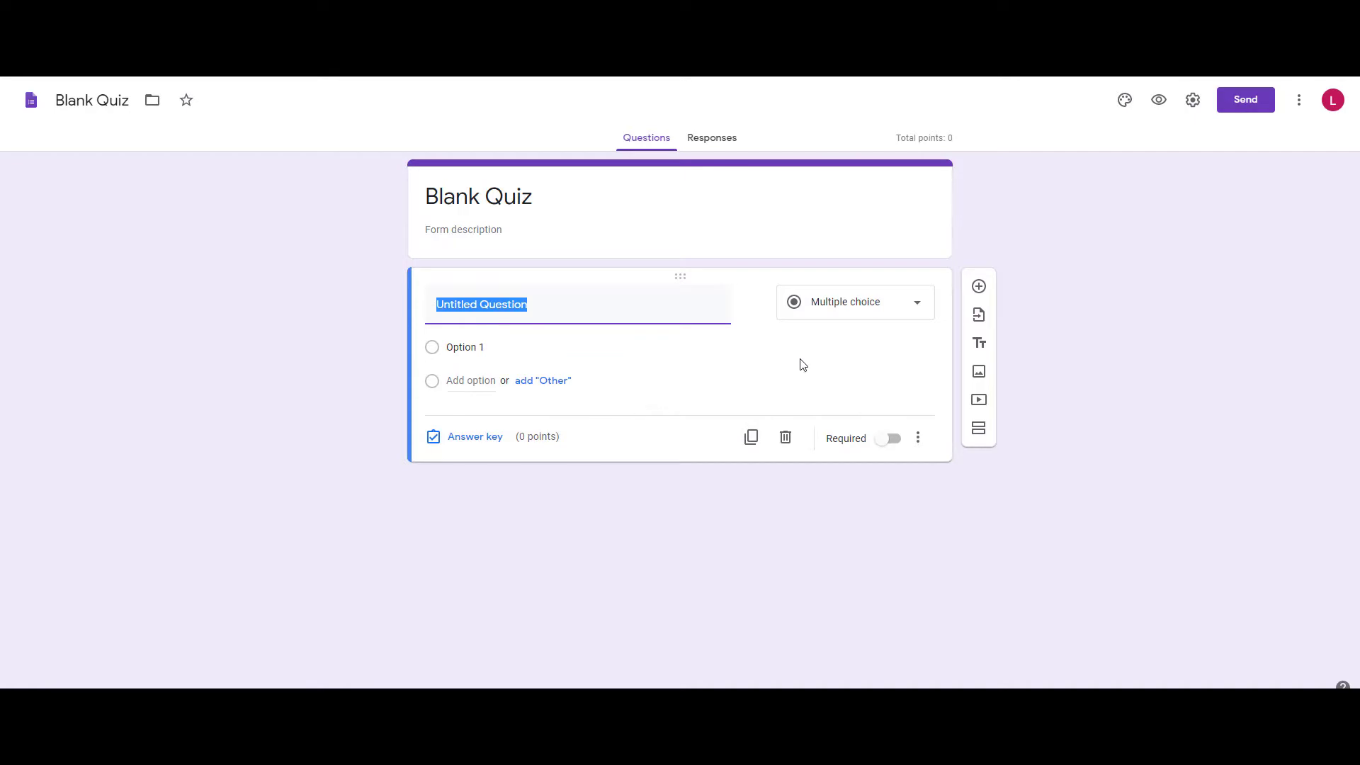
click(891, 312)
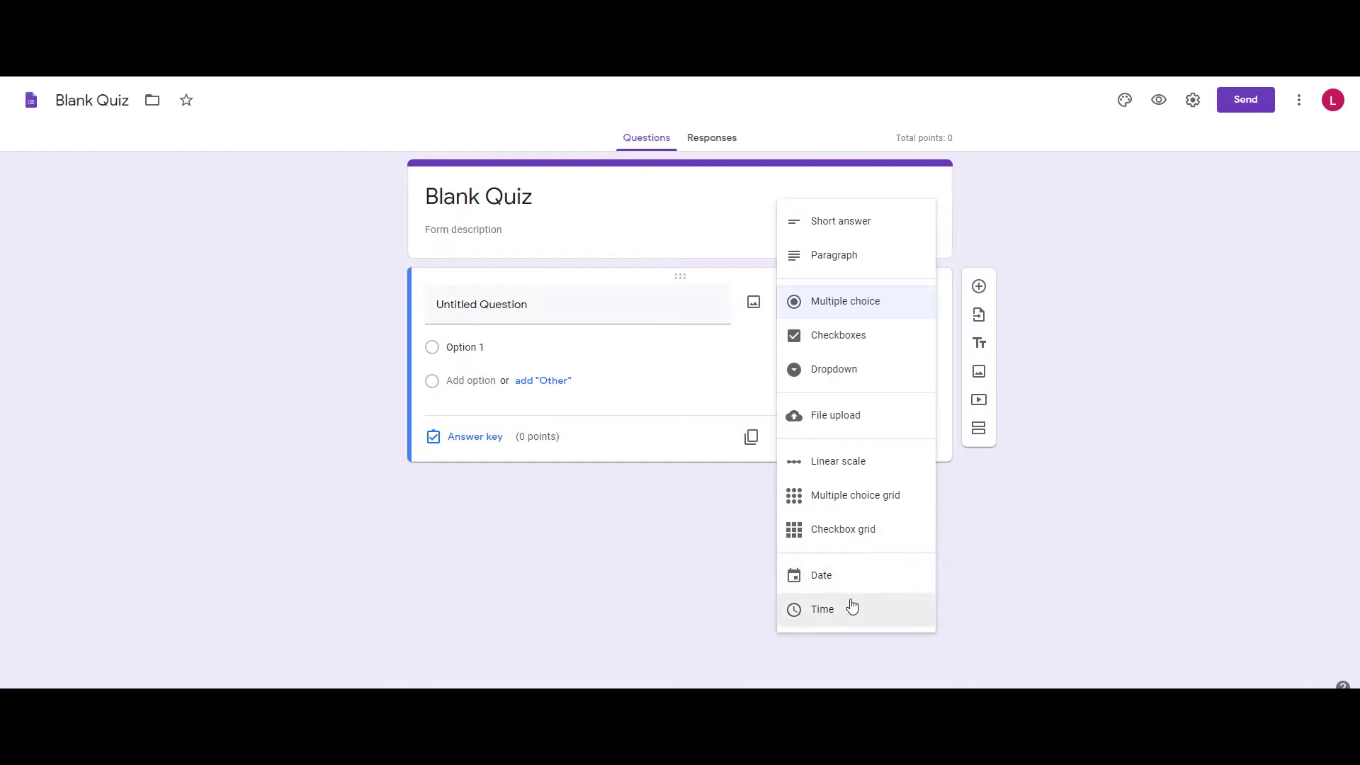
click(547, 304)
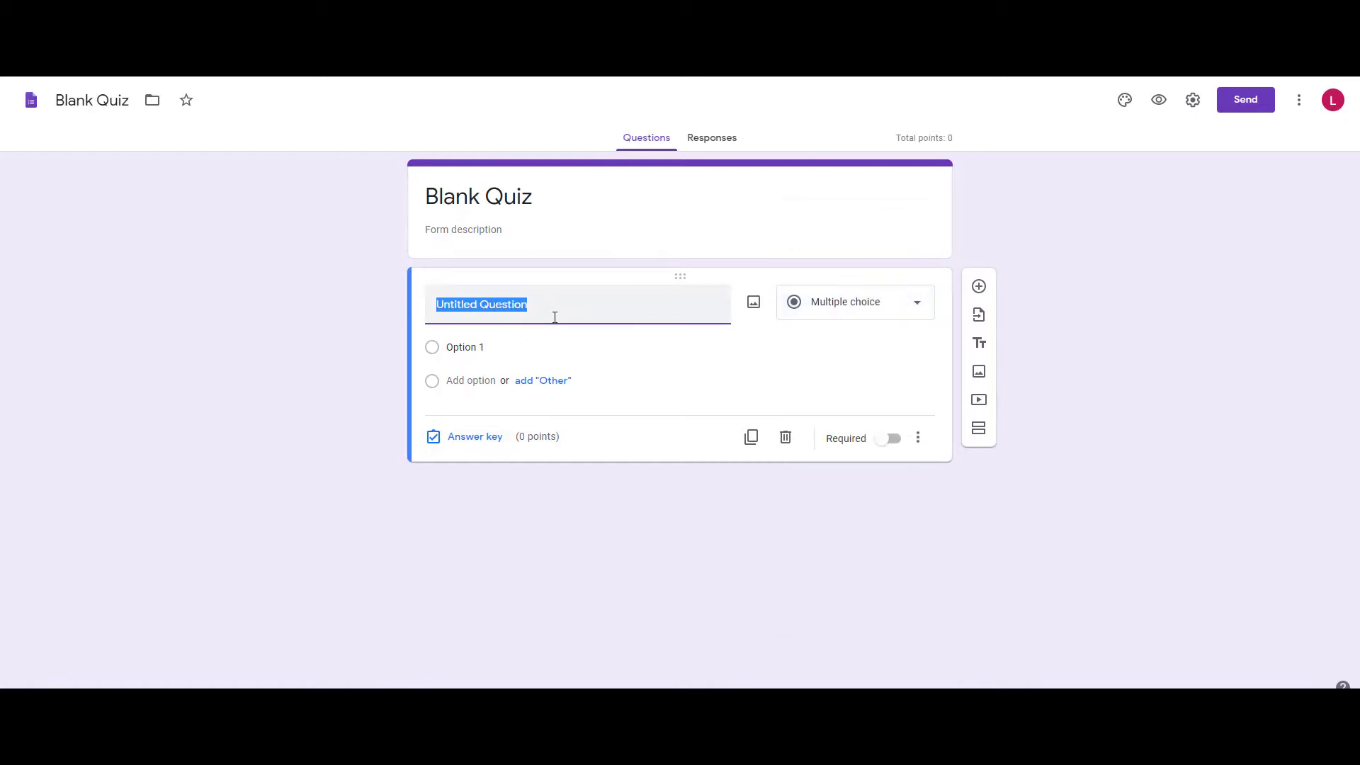
text(First Name)
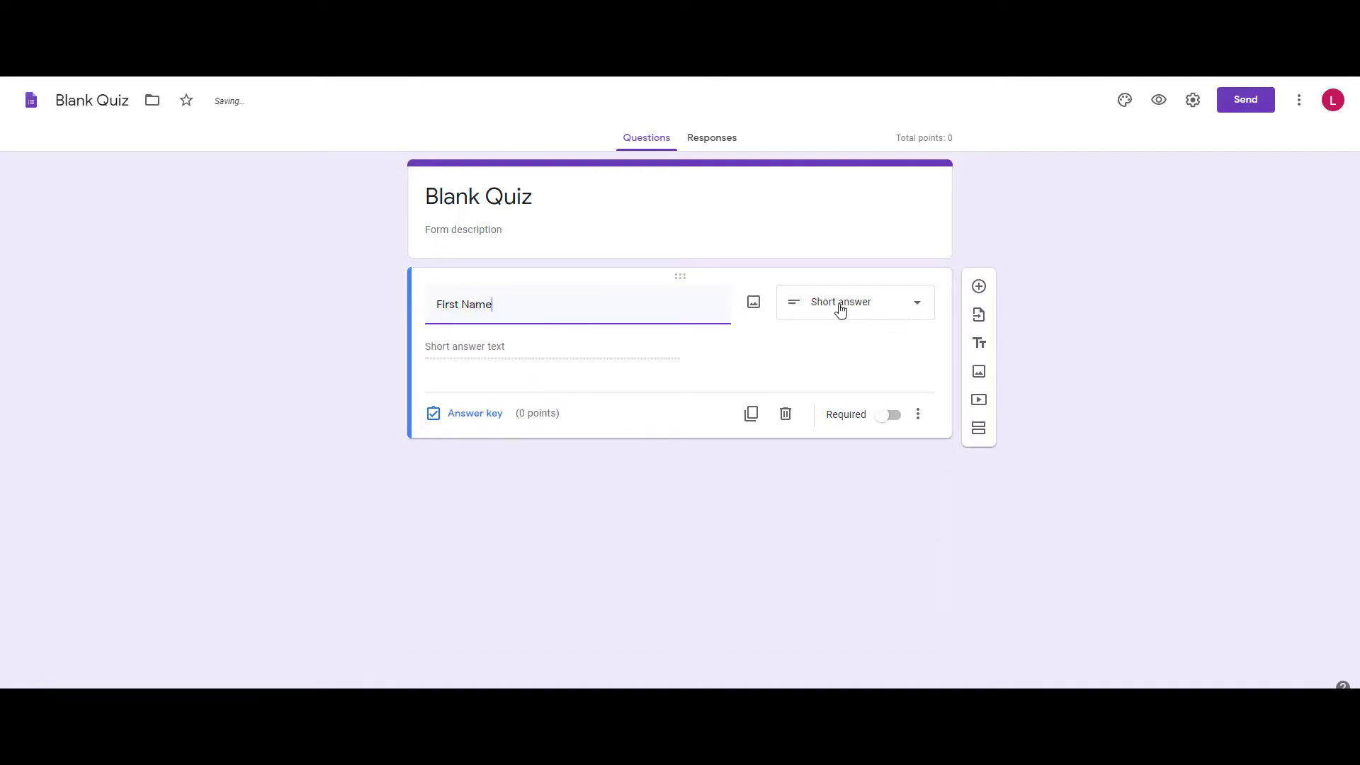
click(886, 415)
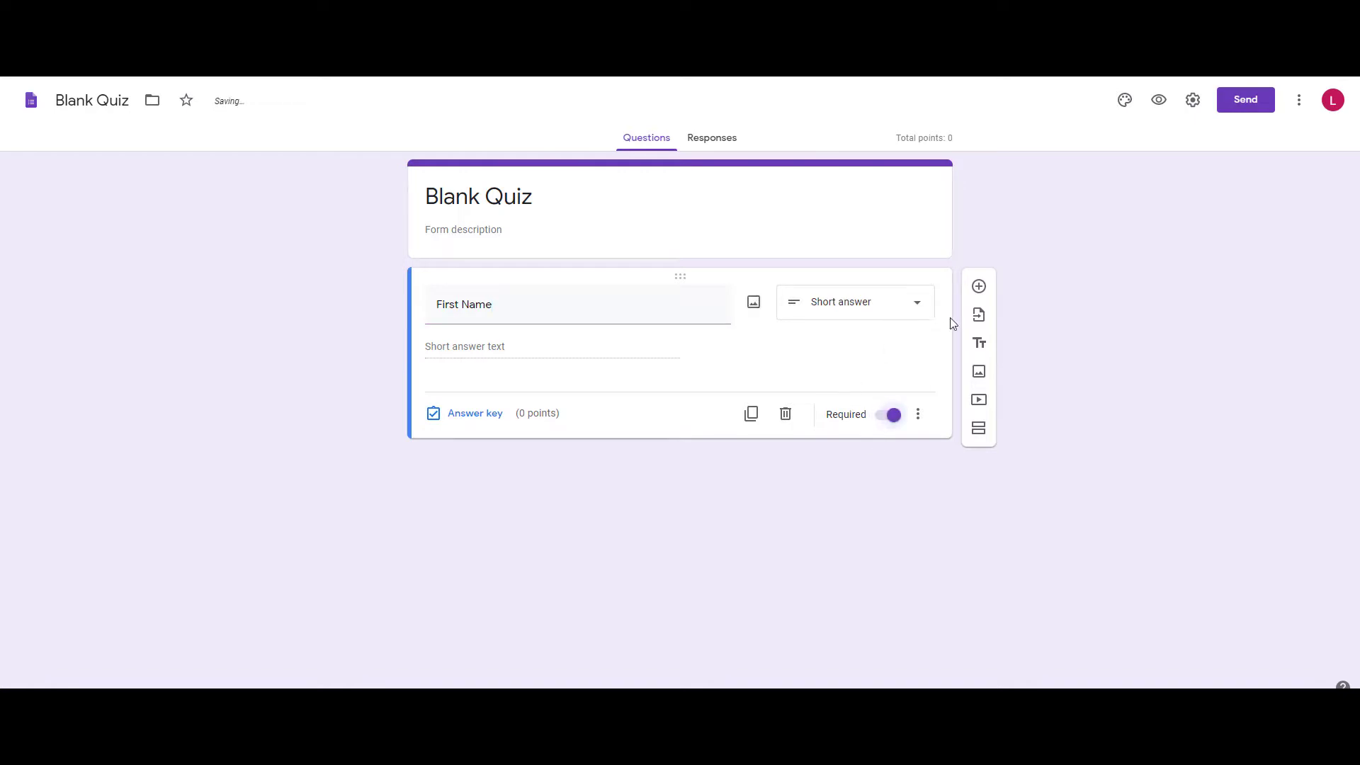
- Add a required short-answer question titled "Last Name" below the First Name question
click(979, 286)
text(Last Name)
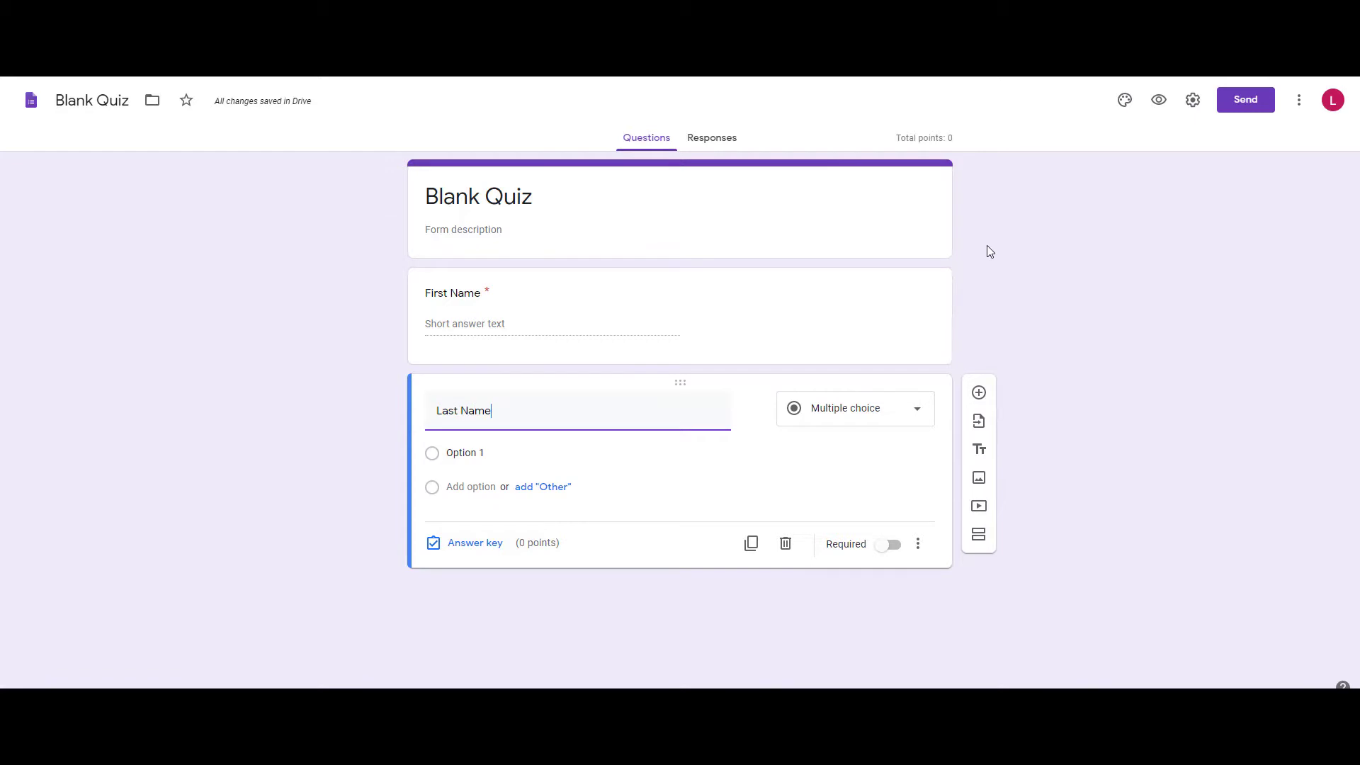
click(890, 522)
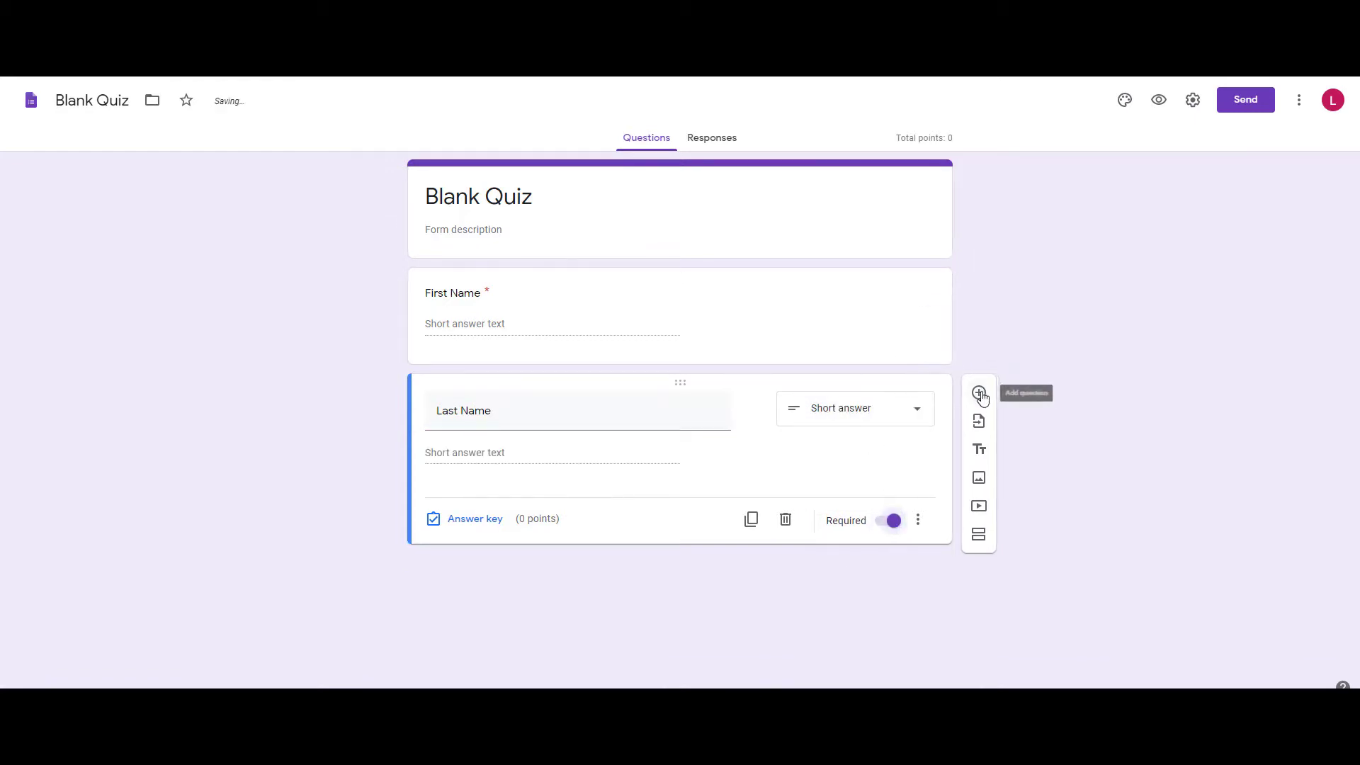
- Add a required multiple-choice question "Class Period" with the options "1st Period", "Option 2" and "Option 3"
click(979, 394)
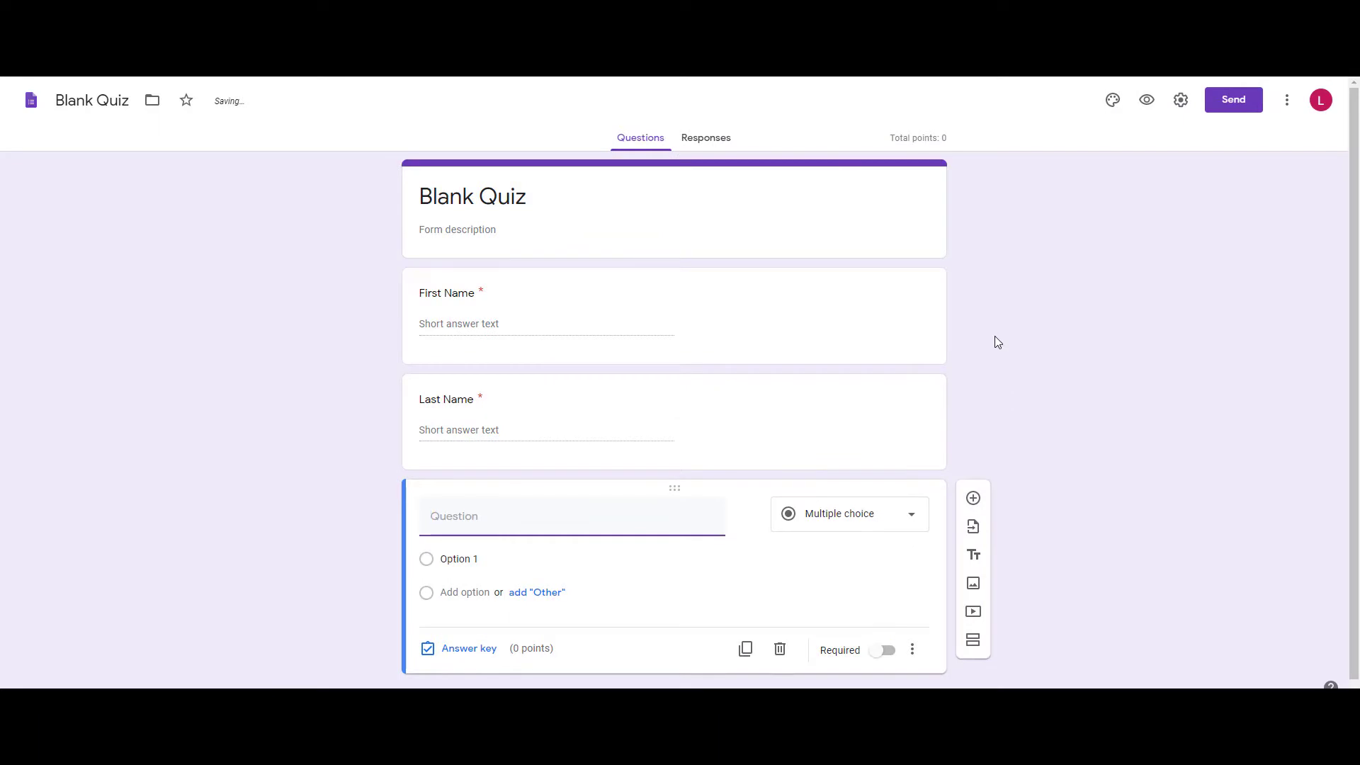
text(Class Period)
click(506, 563)
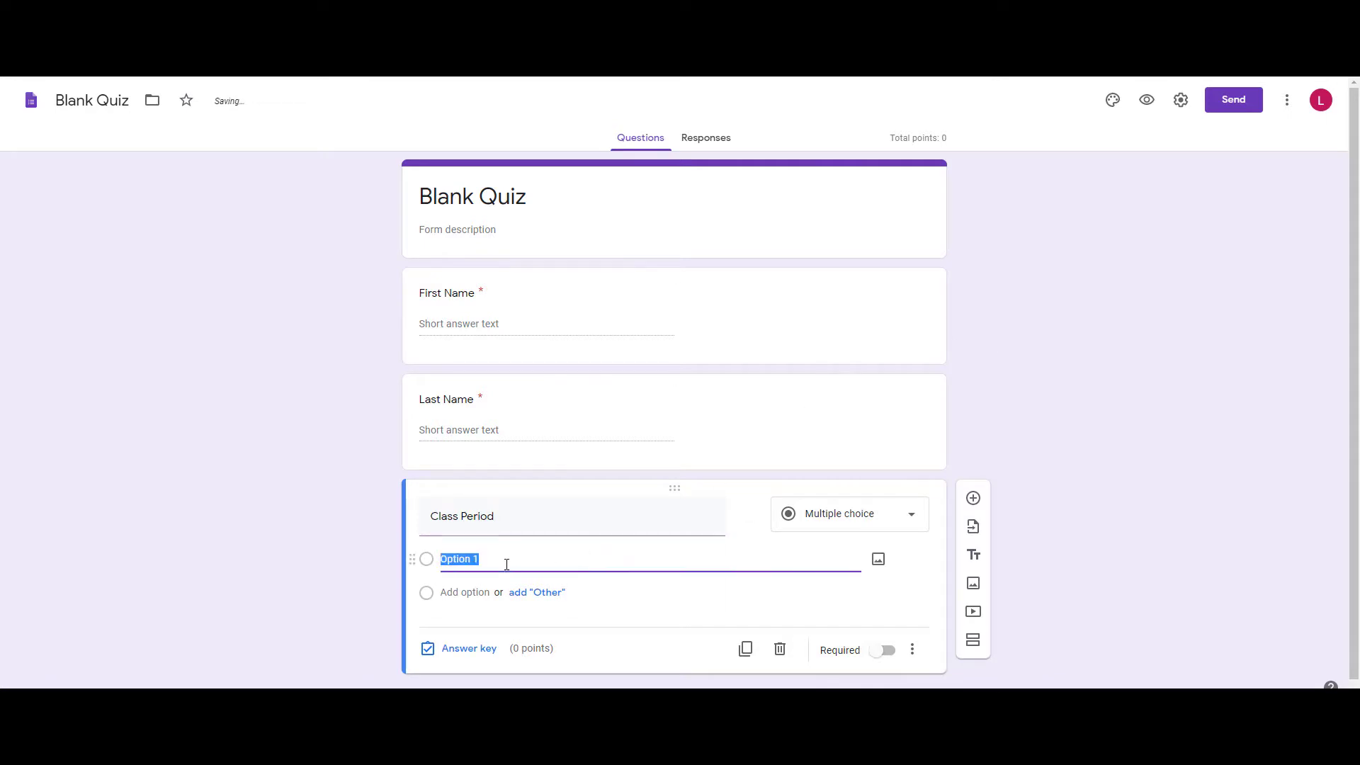
text(1st Period)
click(465, 592)
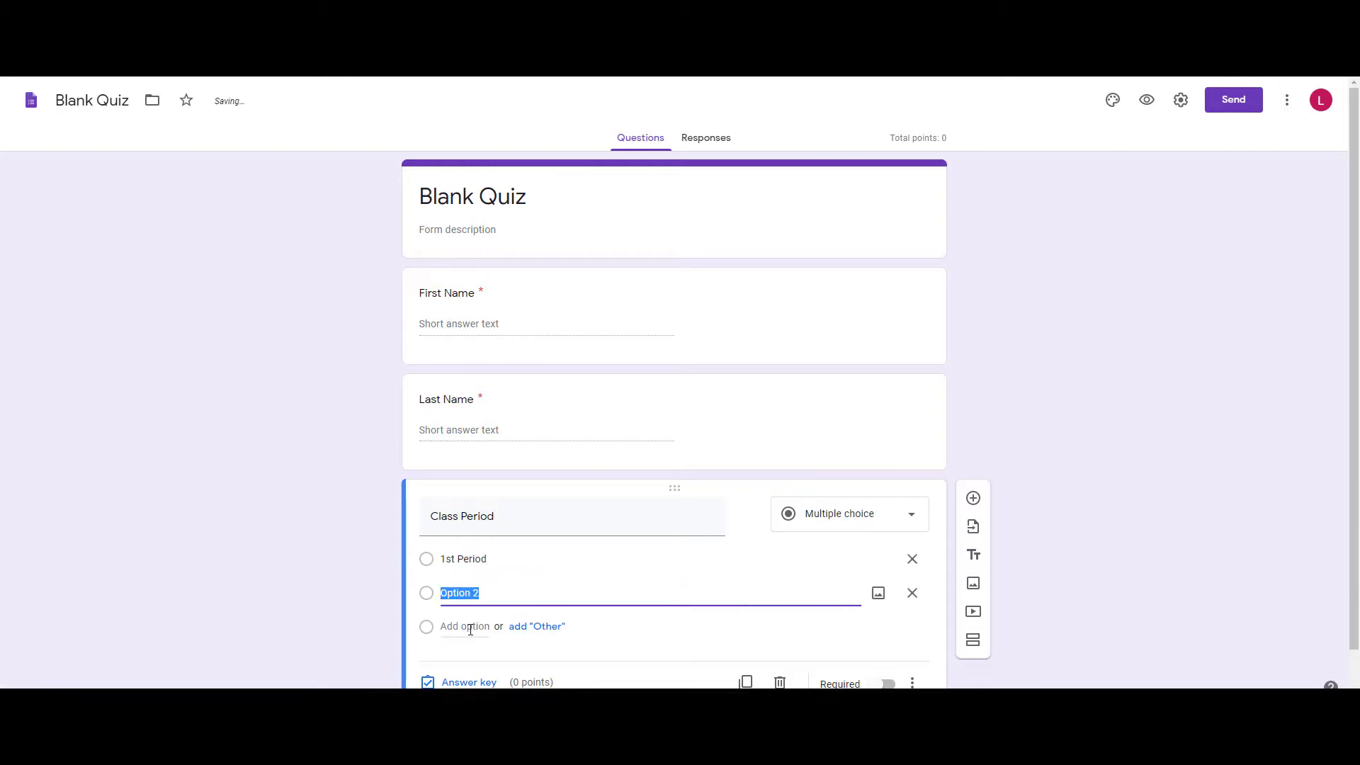
click(467, 626)
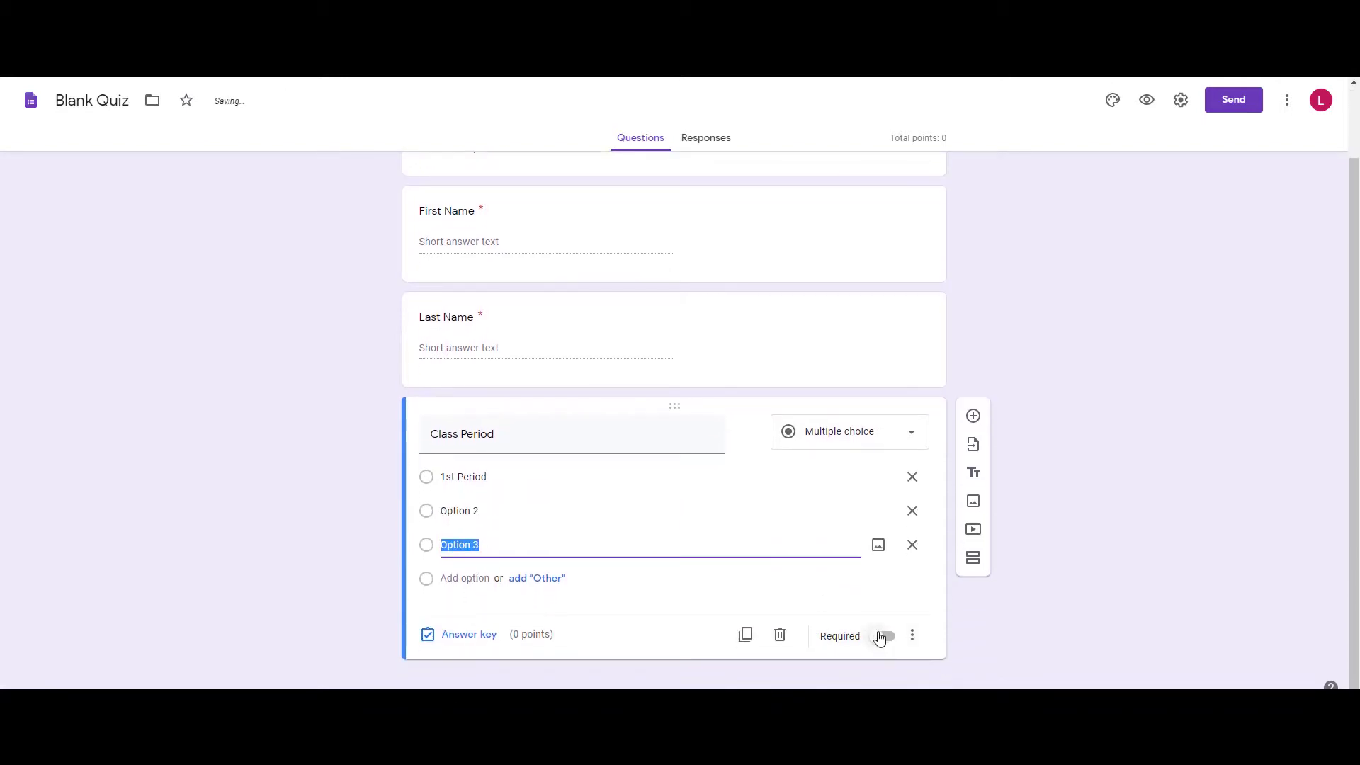
click(882, 637)
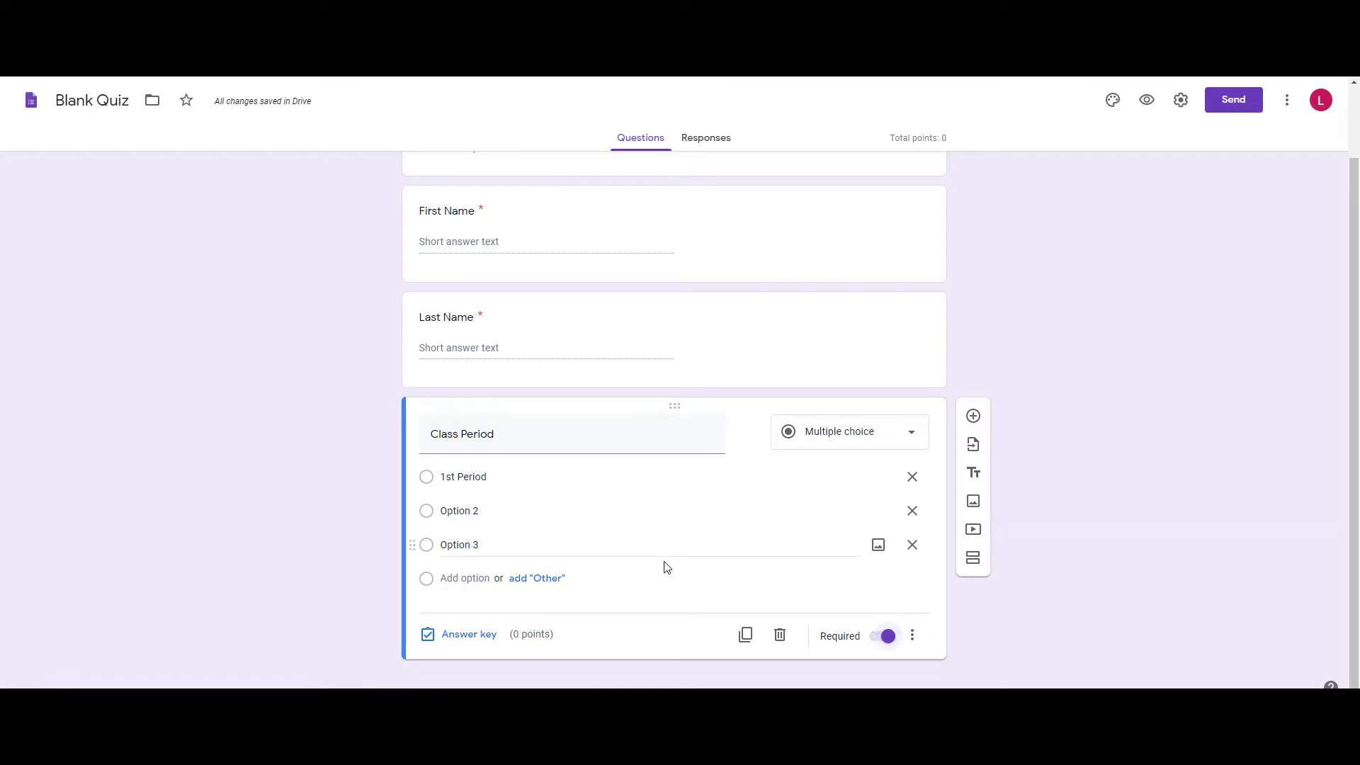
- Add a title block reading "Multiple Choice" below the Class Period question, leaving its description empty
scroll(666, 566, up, 2)
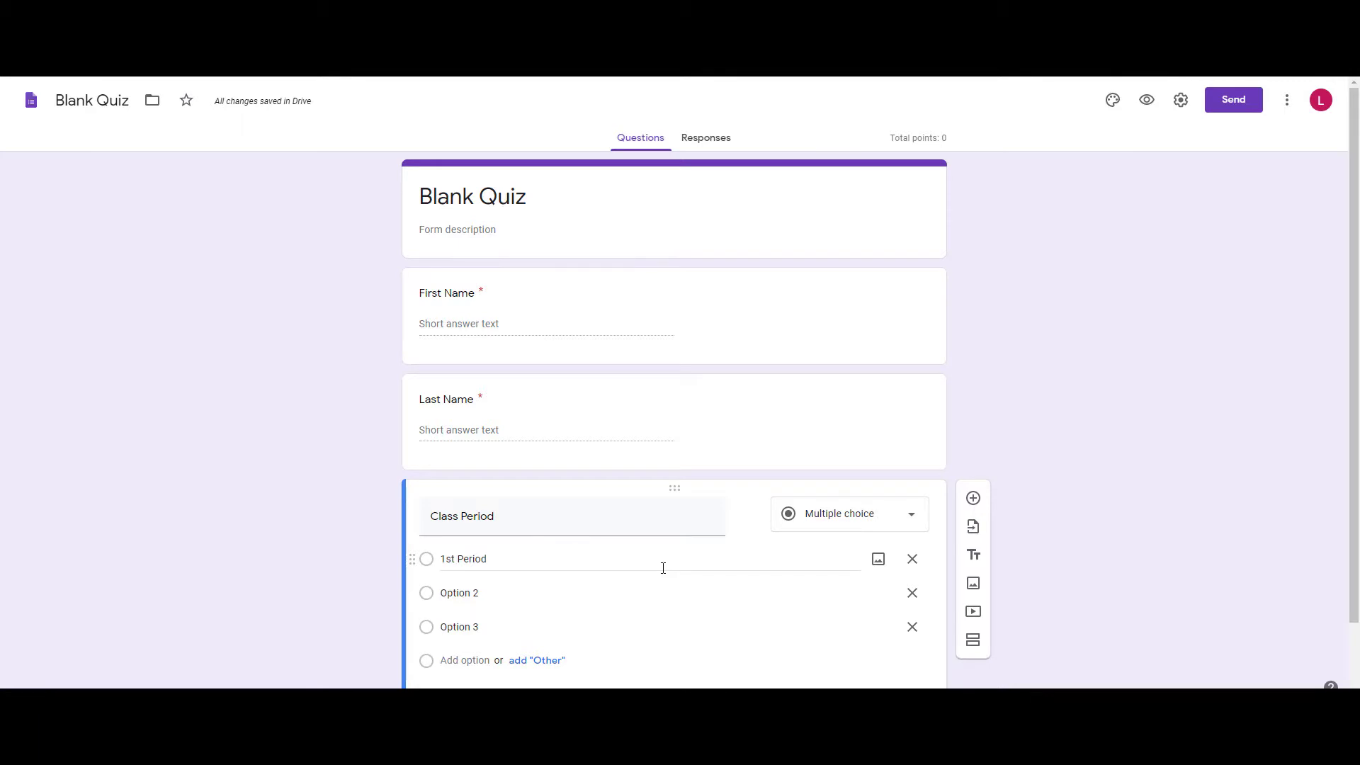
scroll(663, 568, down, 1)
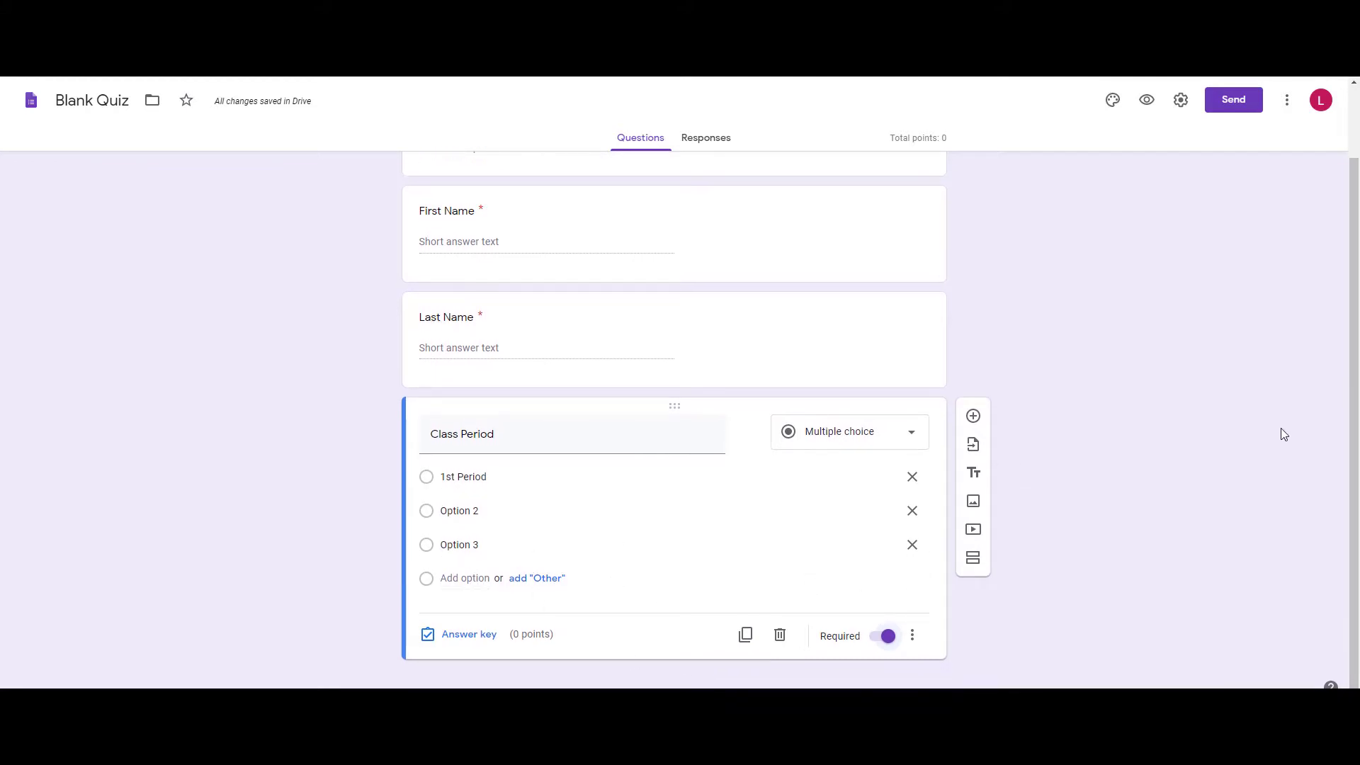
click(974, 475)
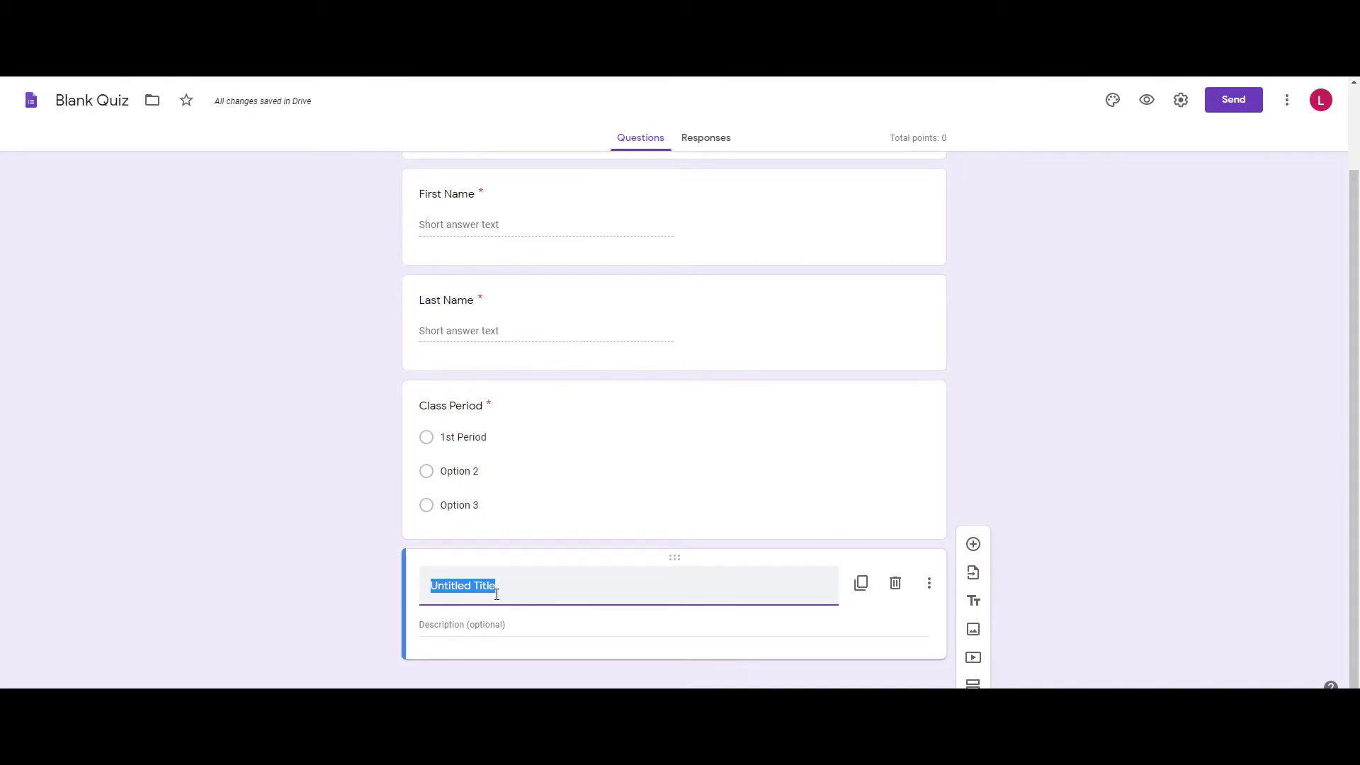
text(Multiple Choice)
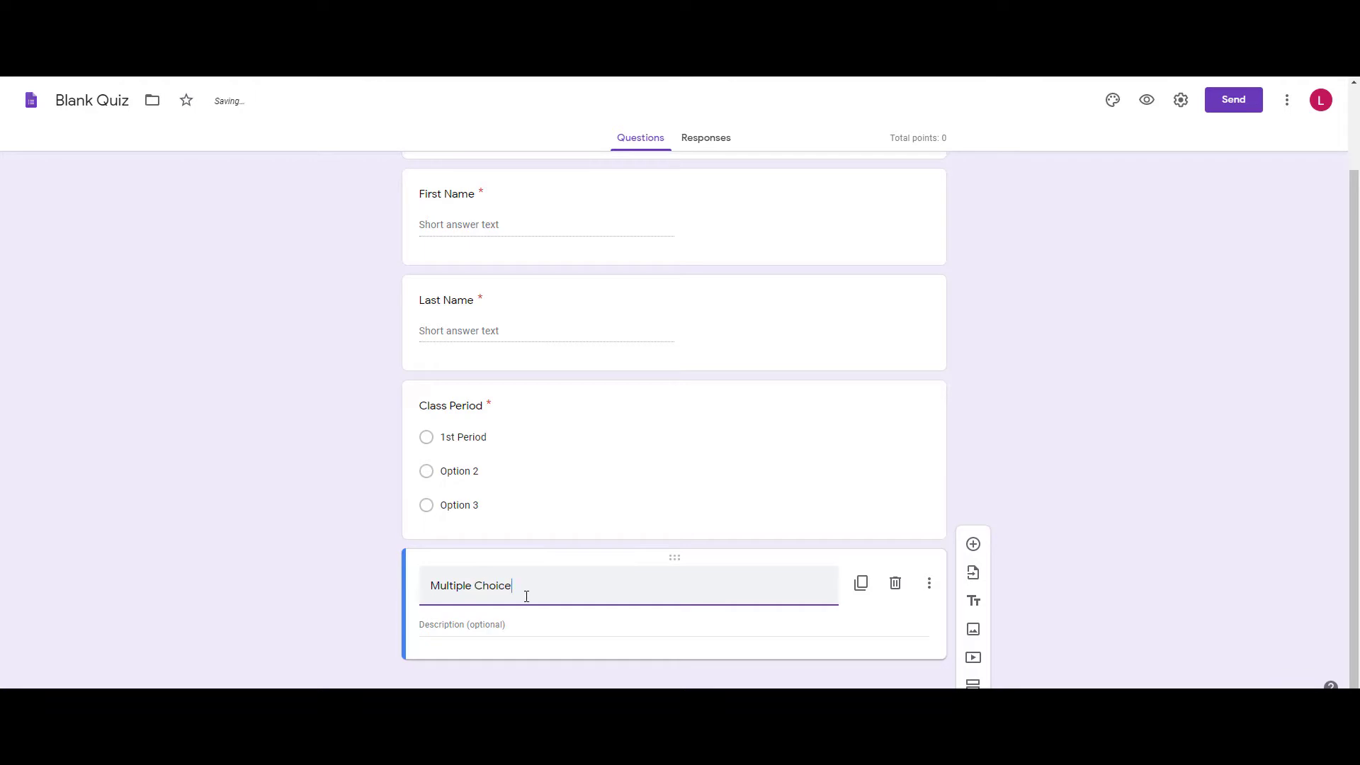
click(439, 628)
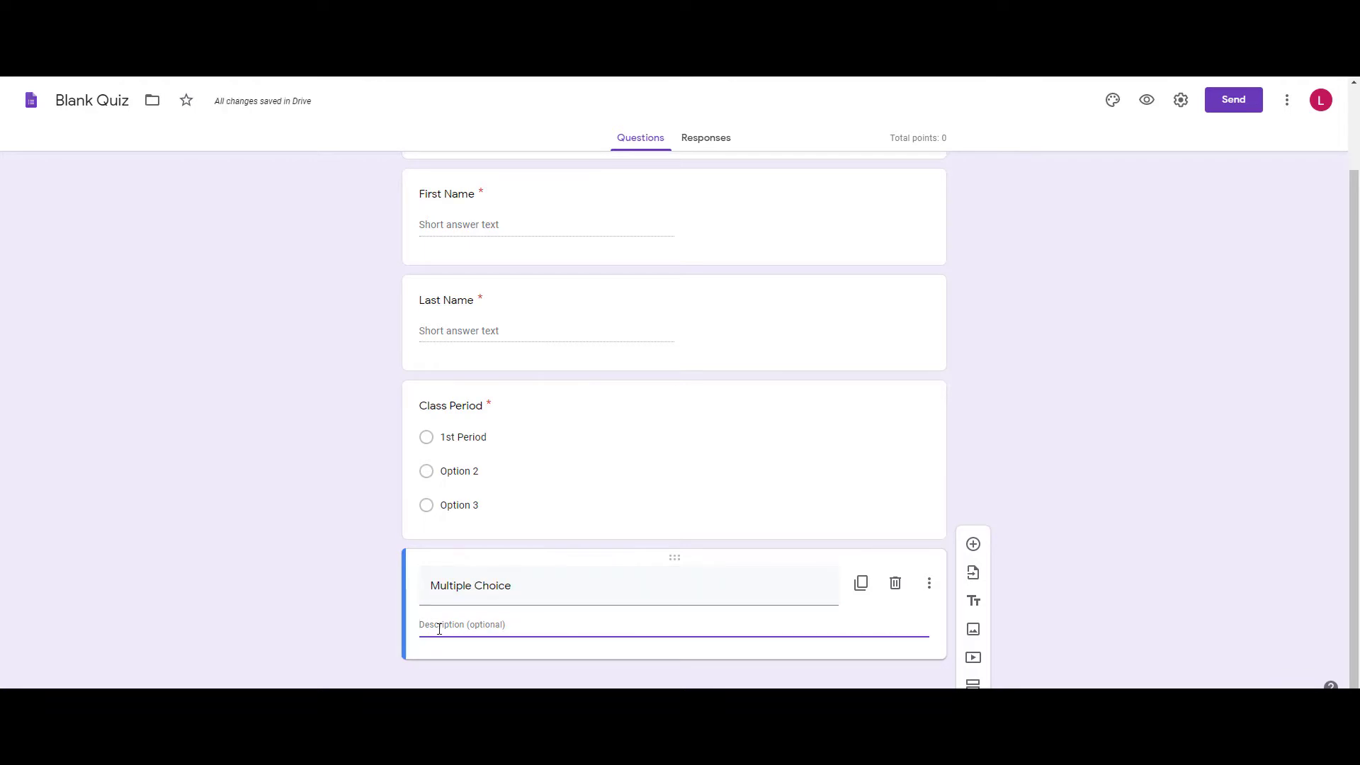
- Add a multiple-choice question titled "?" under the Multiple Choice heading with Option 1, Option 2 and Option 3
click(973, 544)
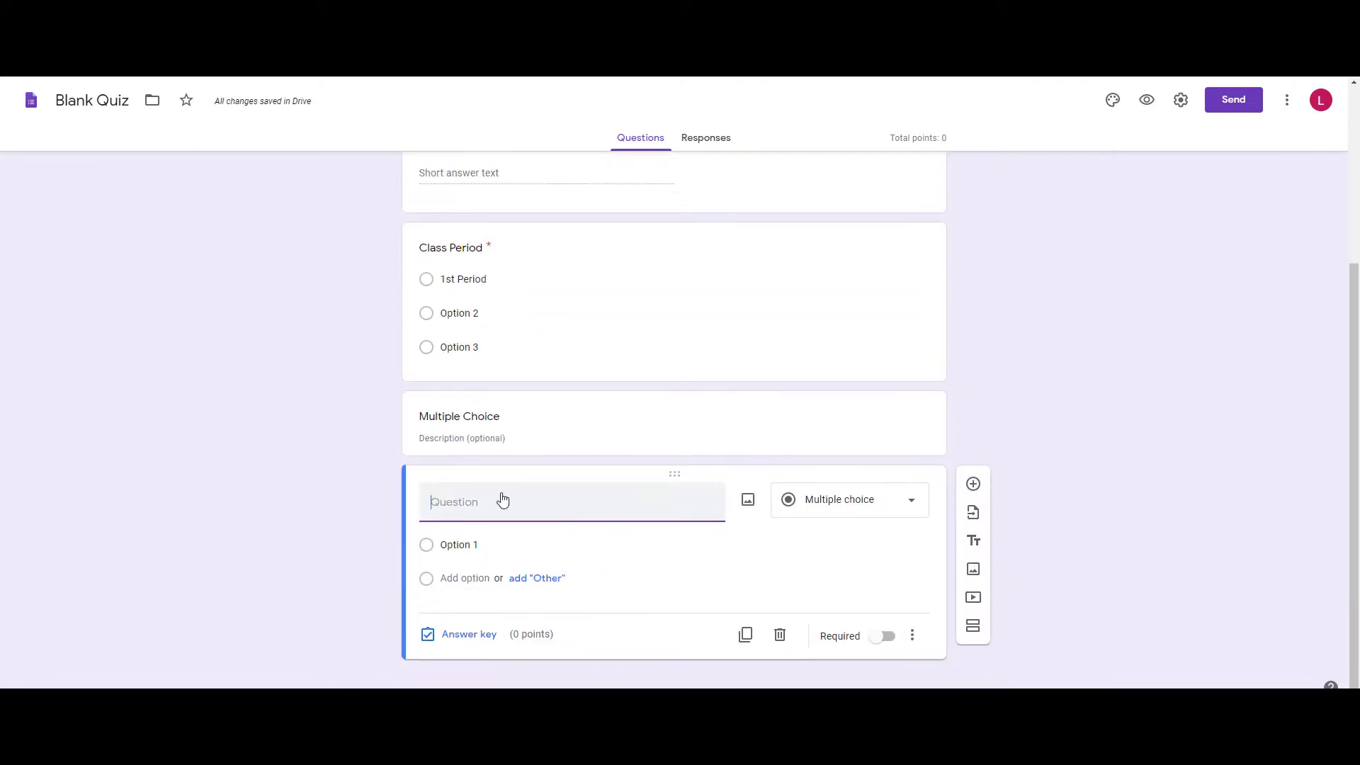
text(?)
click(496, 545)
click(477, 578)
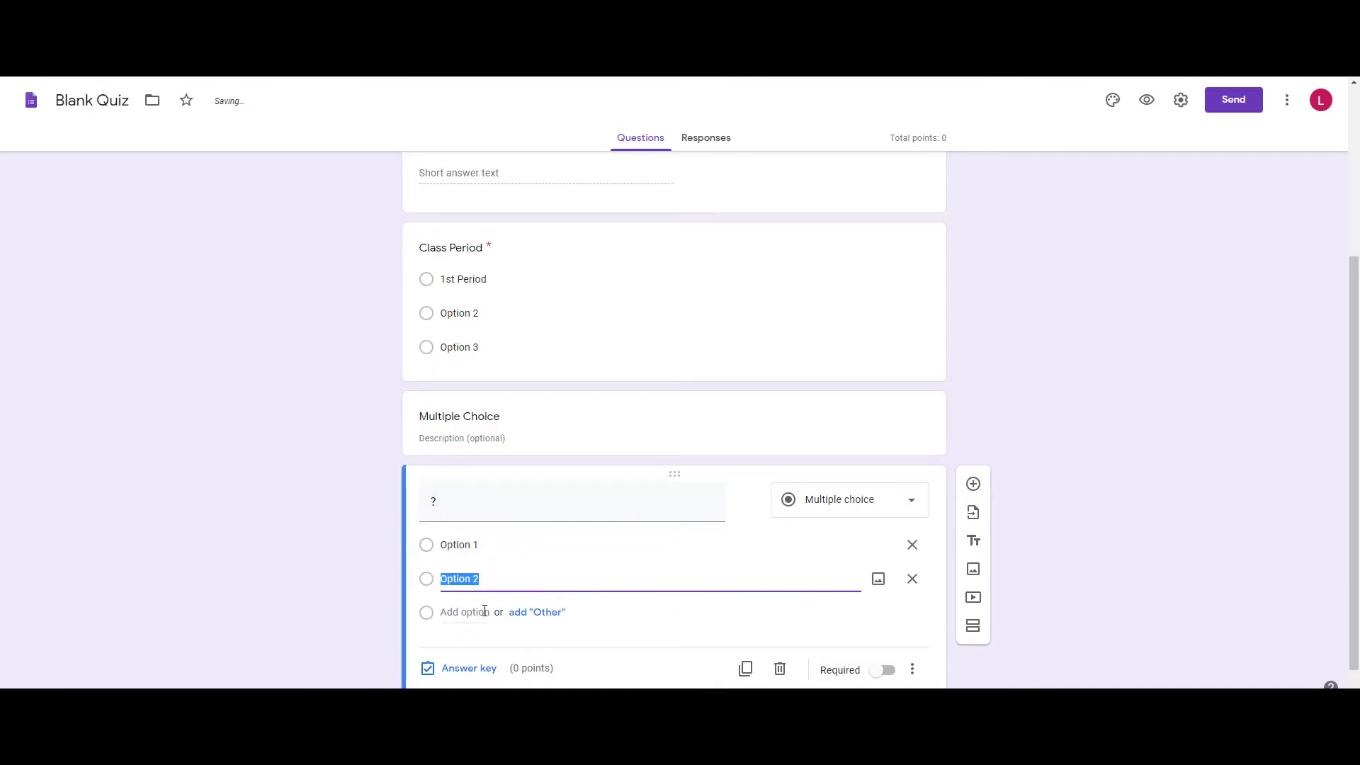
click(471, 613)
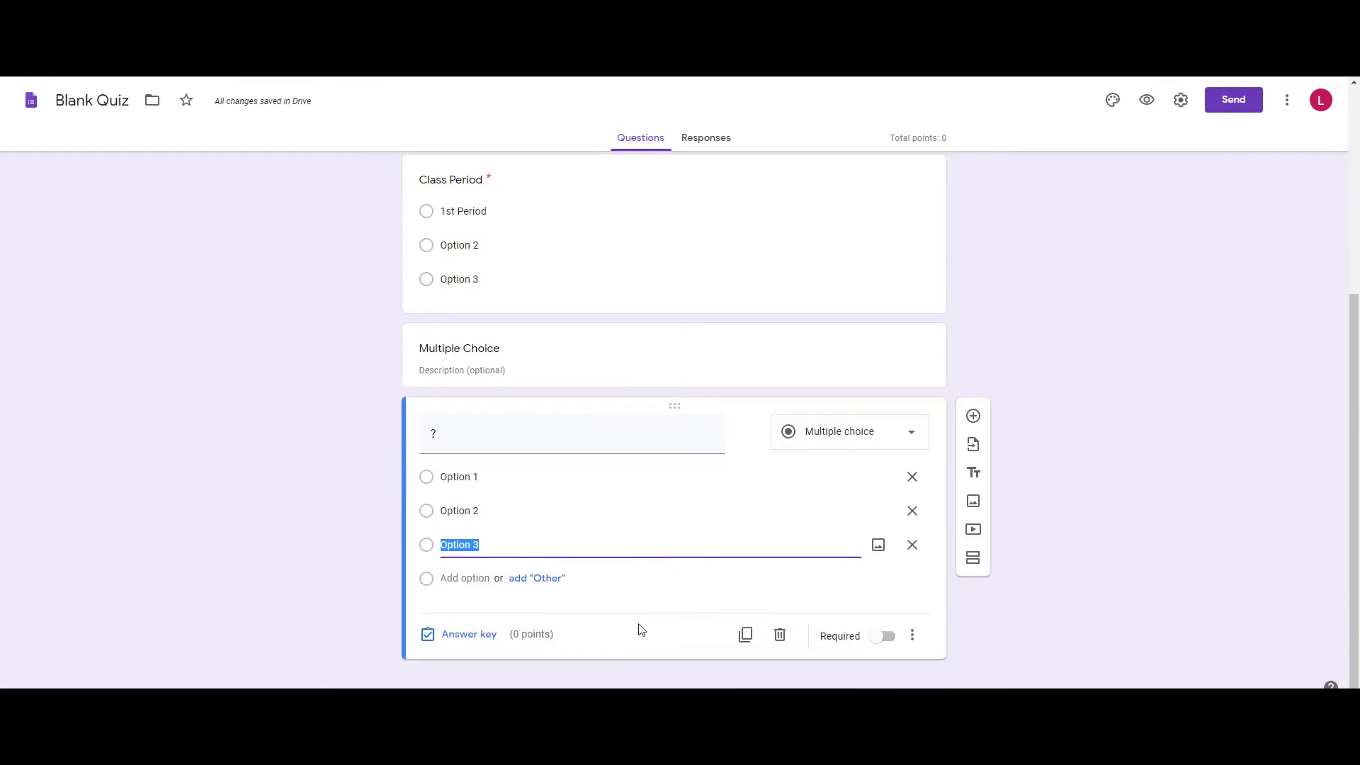
- Set the "?" question's answer key to Option 1 worth 1 point and make the question required
click(471, 637)
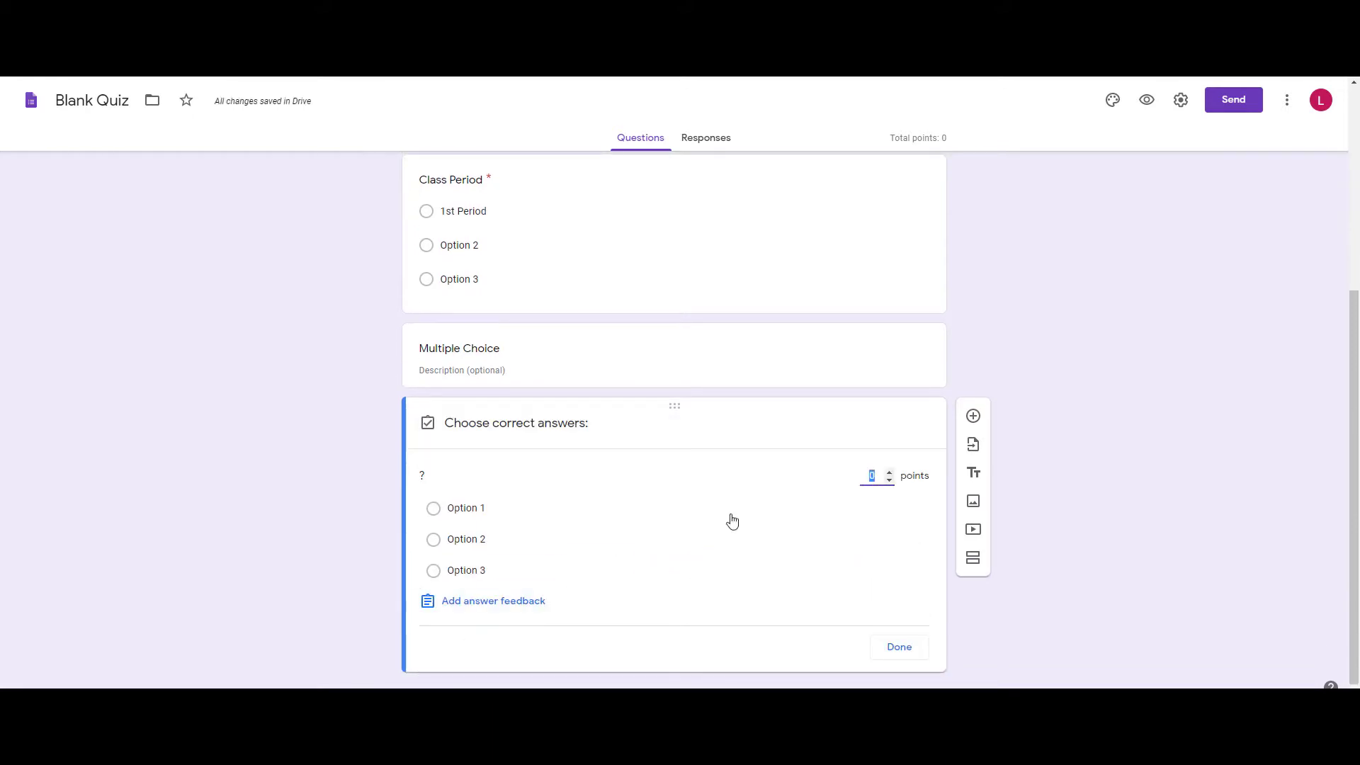
click(890, 472)
click(467, 516)
click(466, 517)
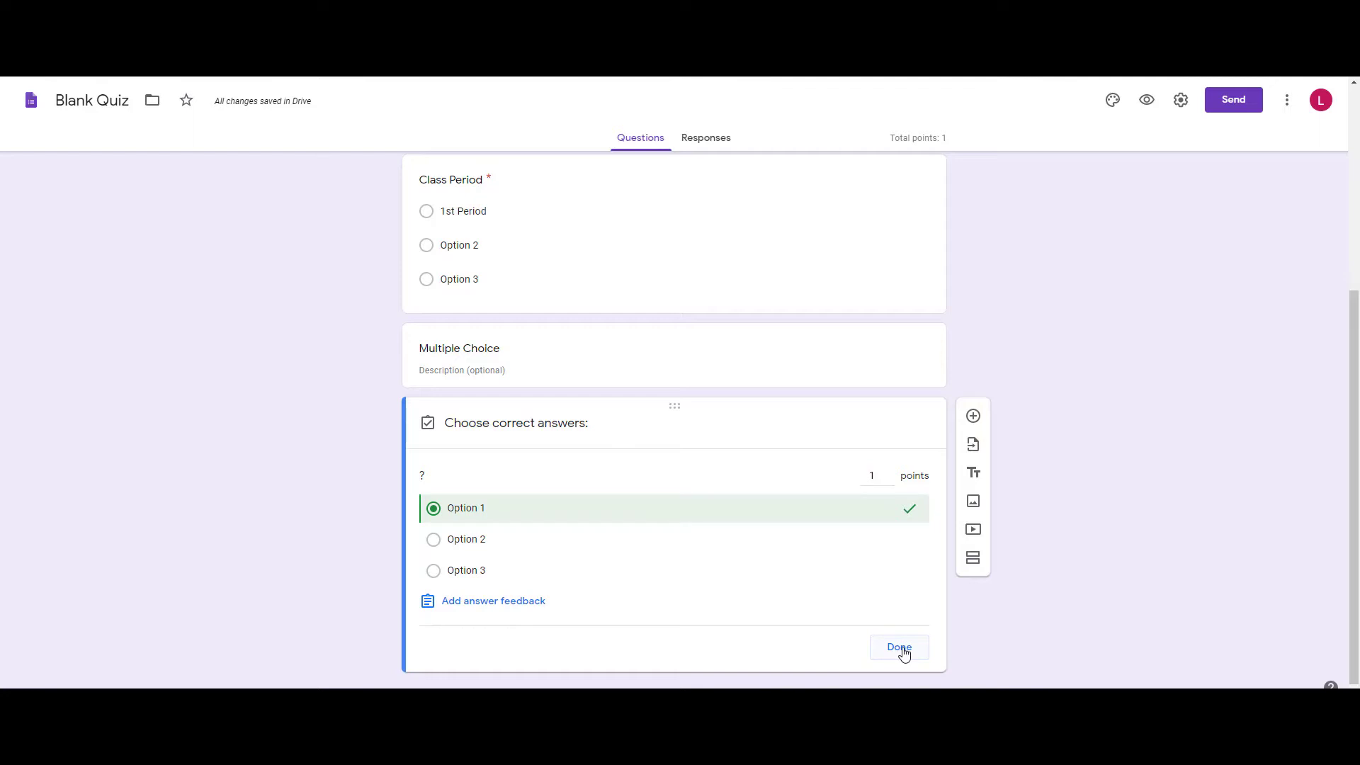
click(901, 648)
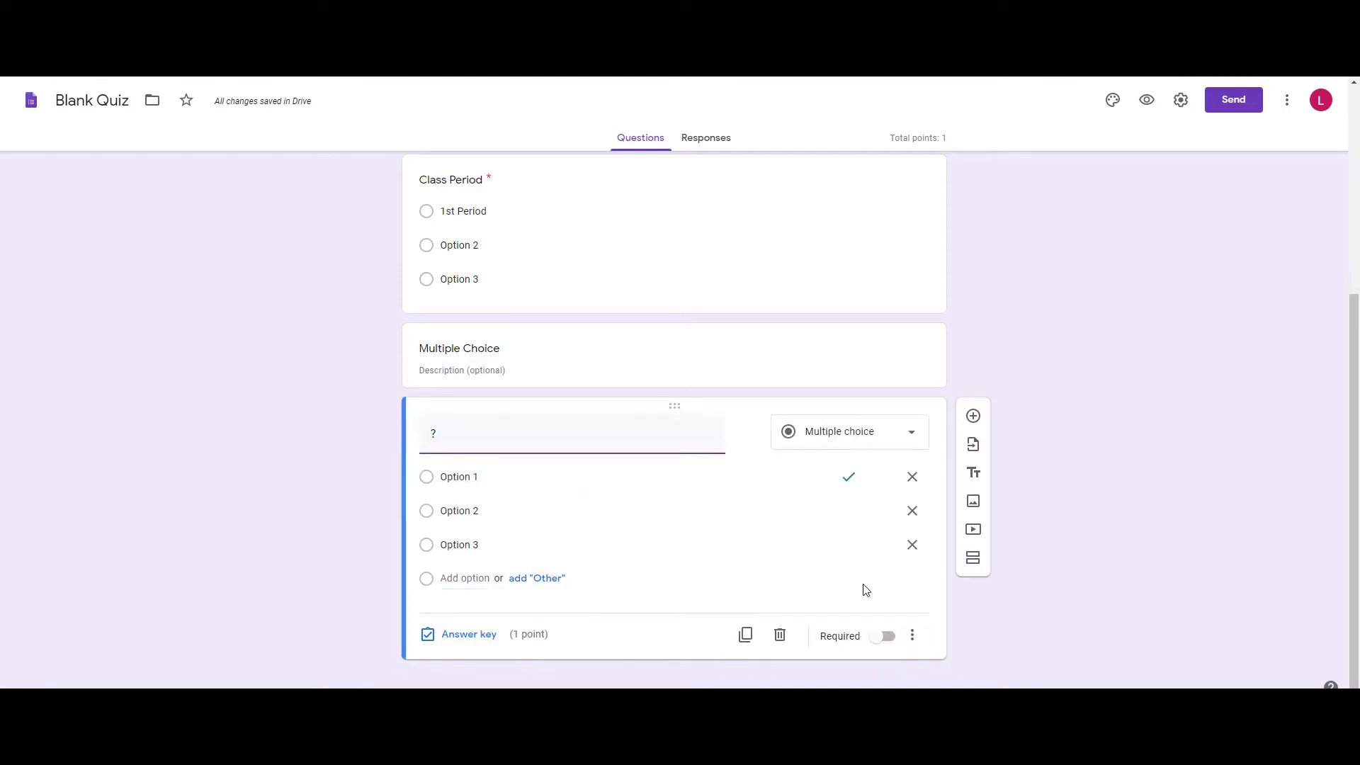
click(880, 637)
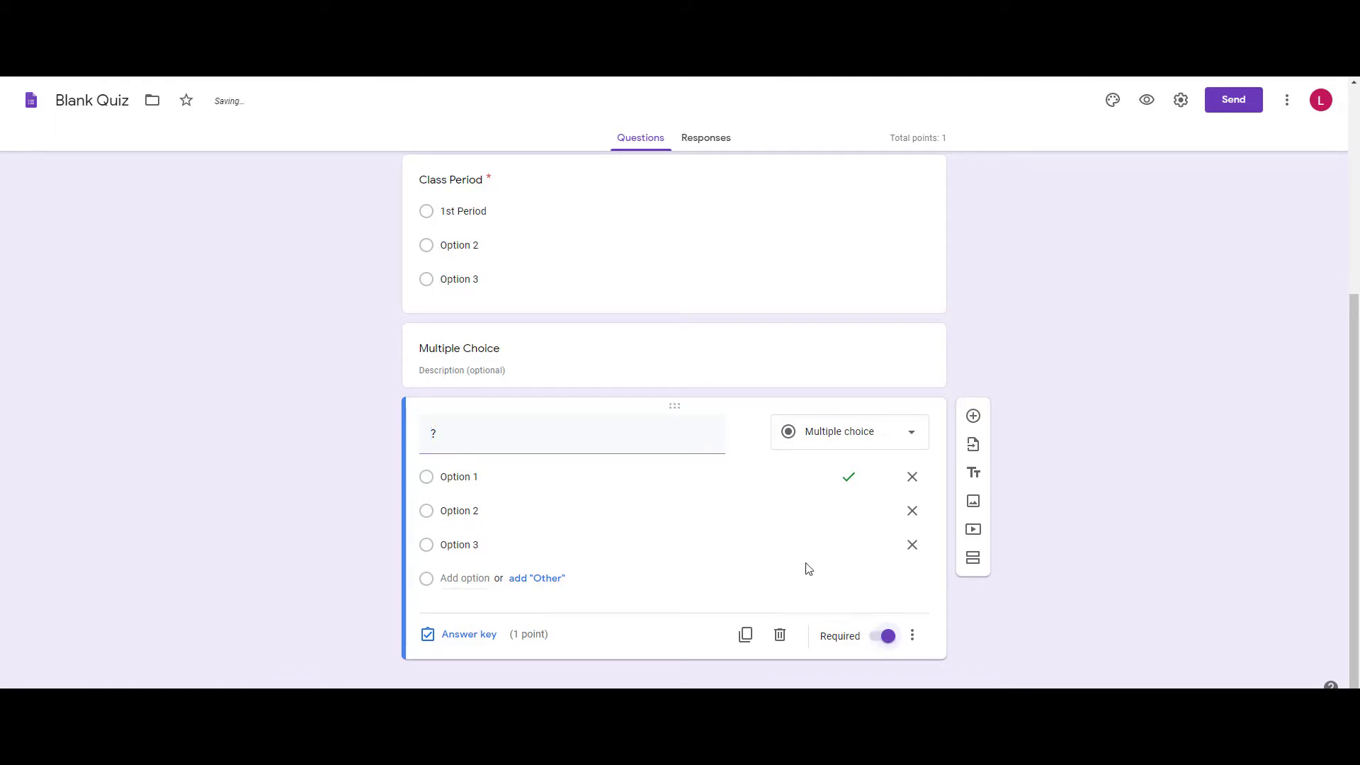
- Look at the dialogs for inserting an image and a video, closing each without adding anything
click(972, 504)
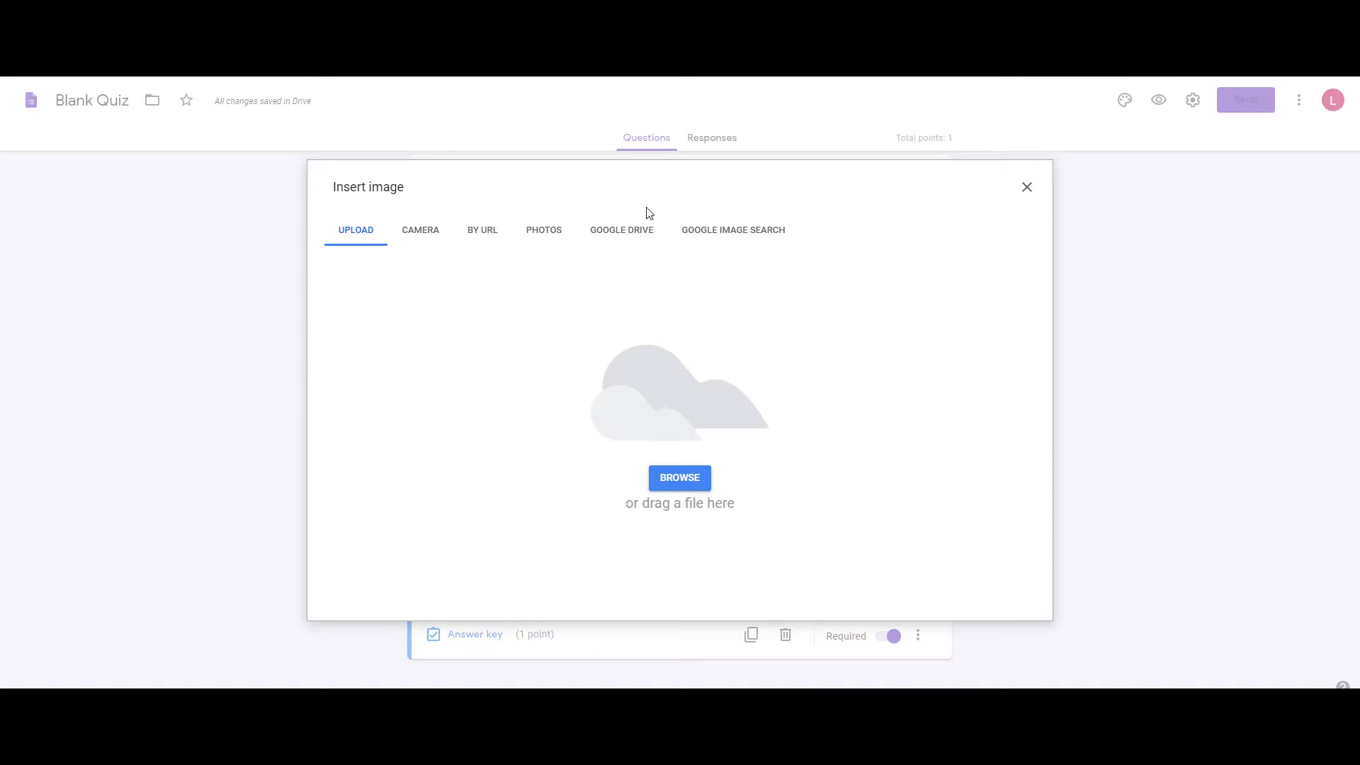
click(1028, 189)
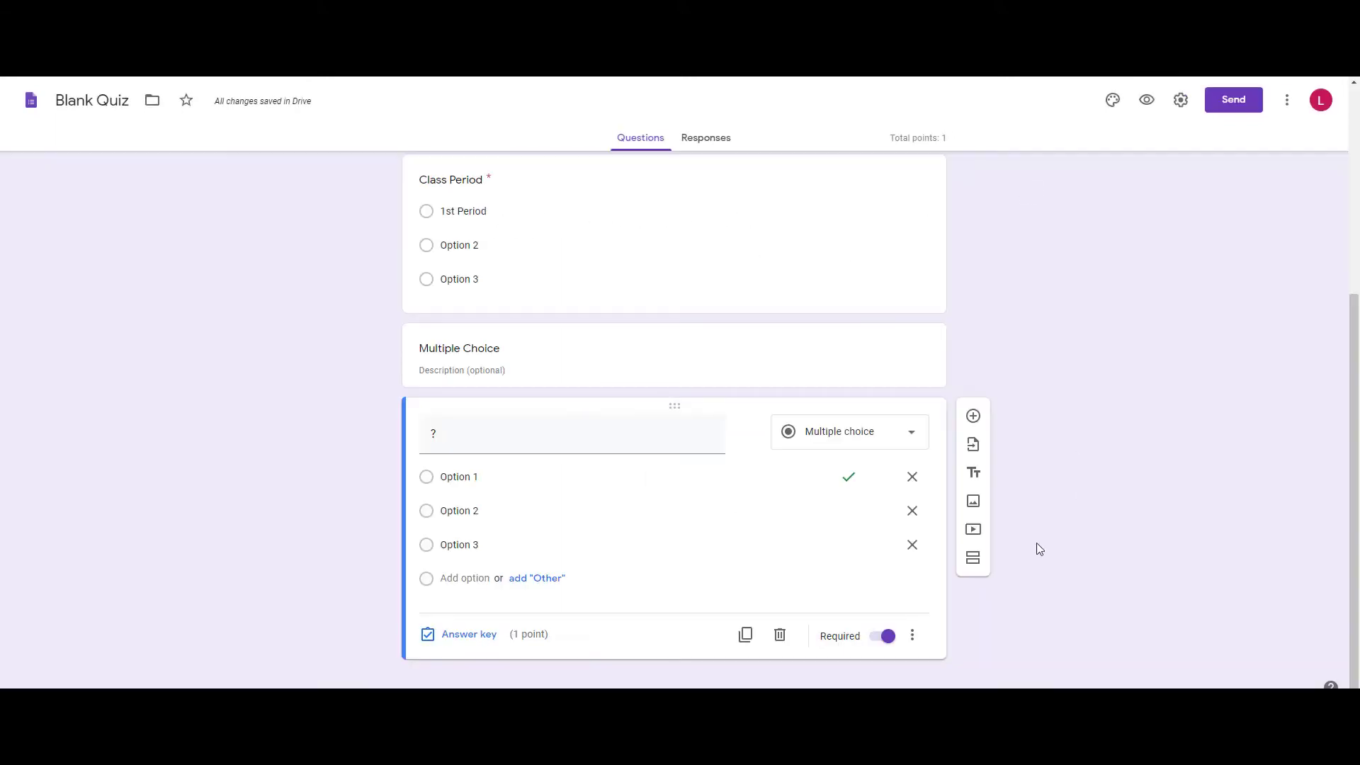
click(976, 532)
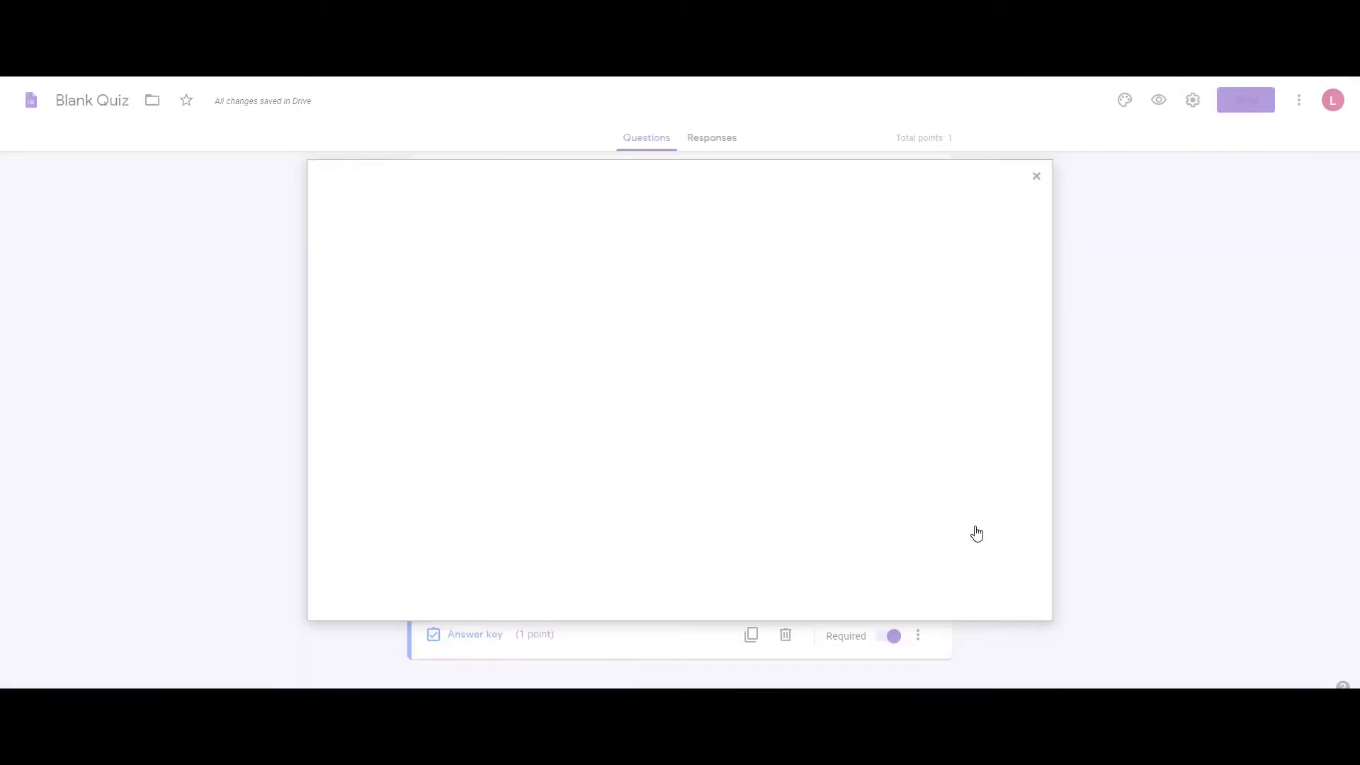
click(1038, 181)
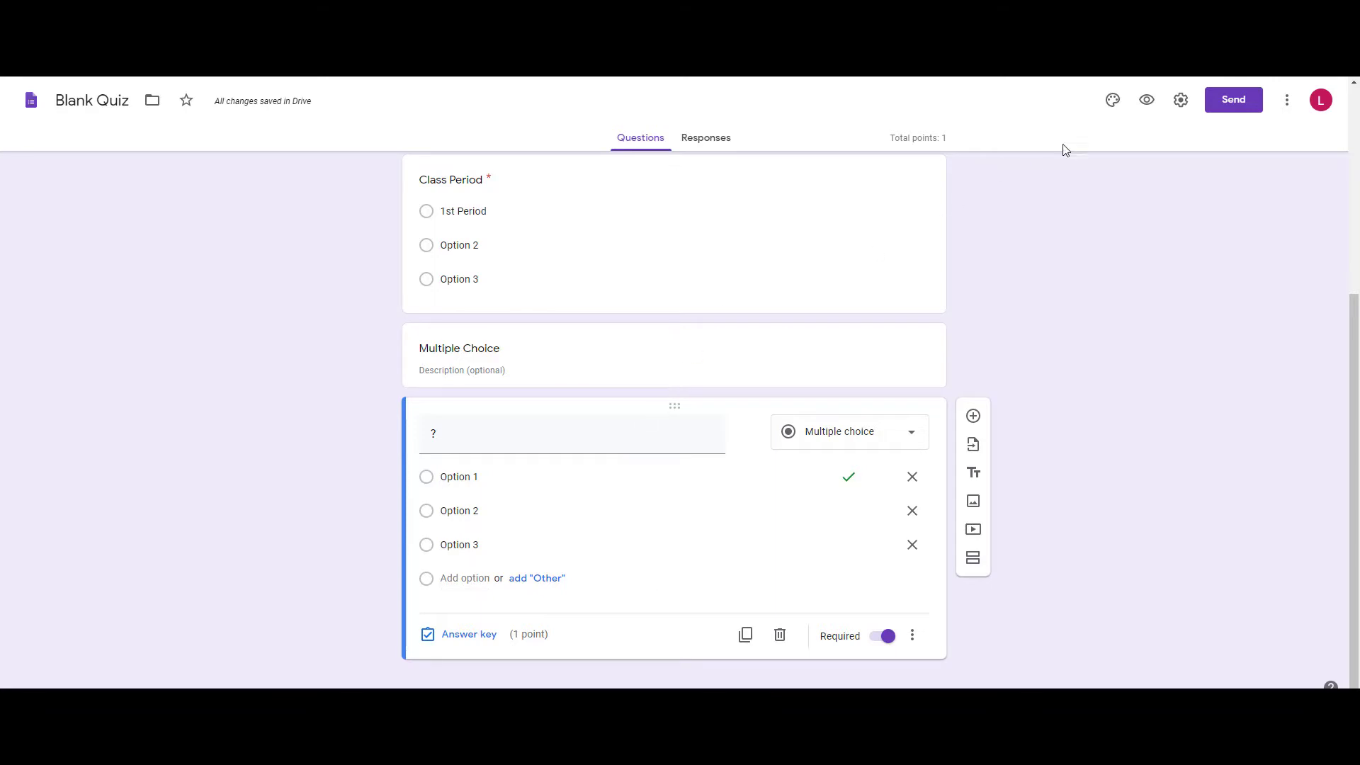
- Preview the whole quiz as respondents see it and return to the start of the form in the editor
click(1148, 105)
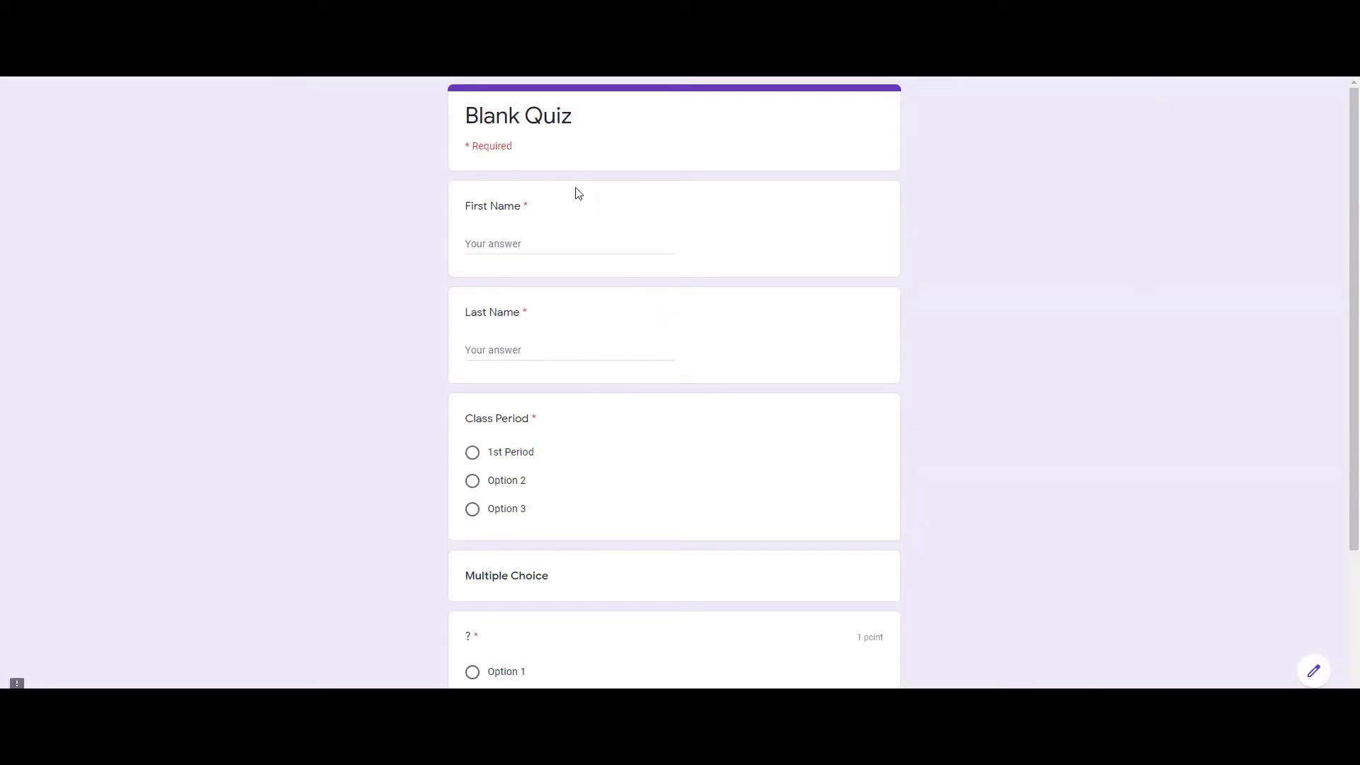
scroll(697, 358, down, 2)
scroll(696, 359, down, 1)
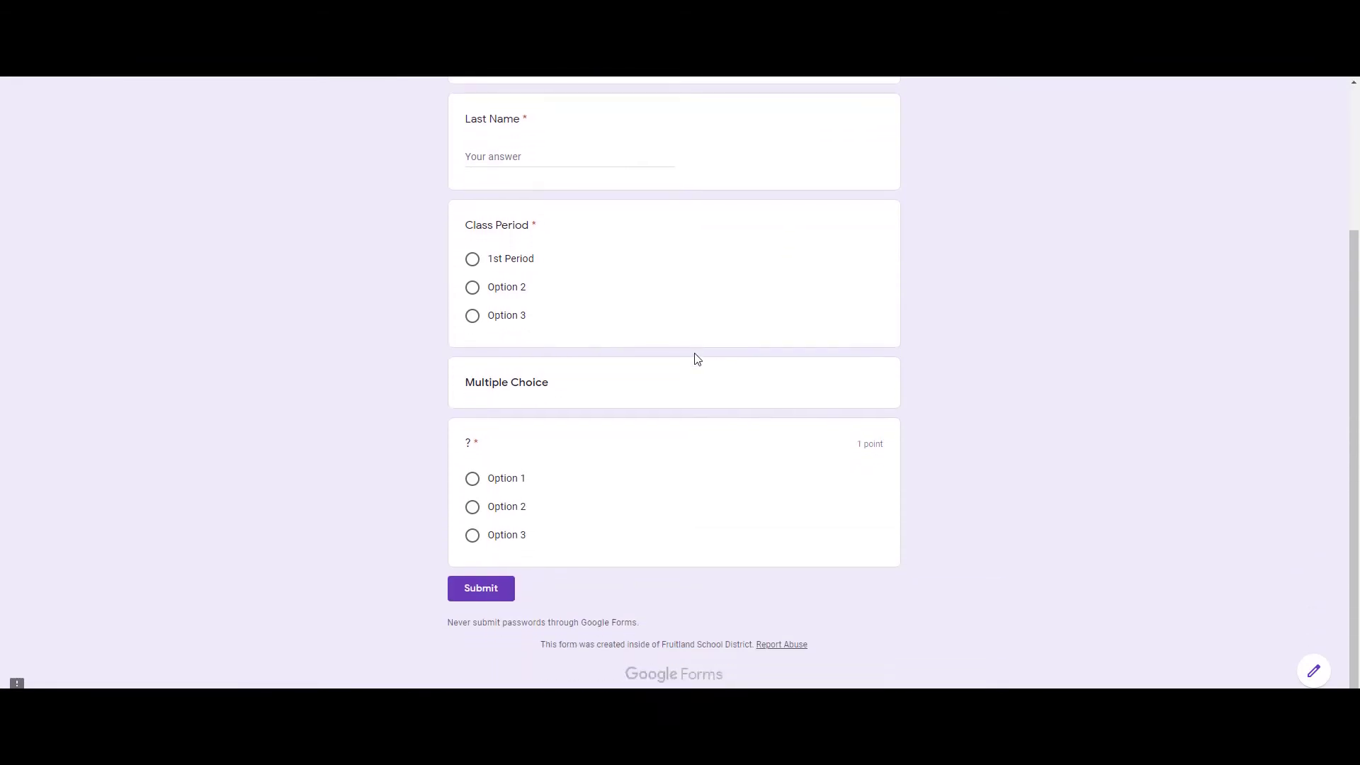
scroll(696, 358, up, 3)
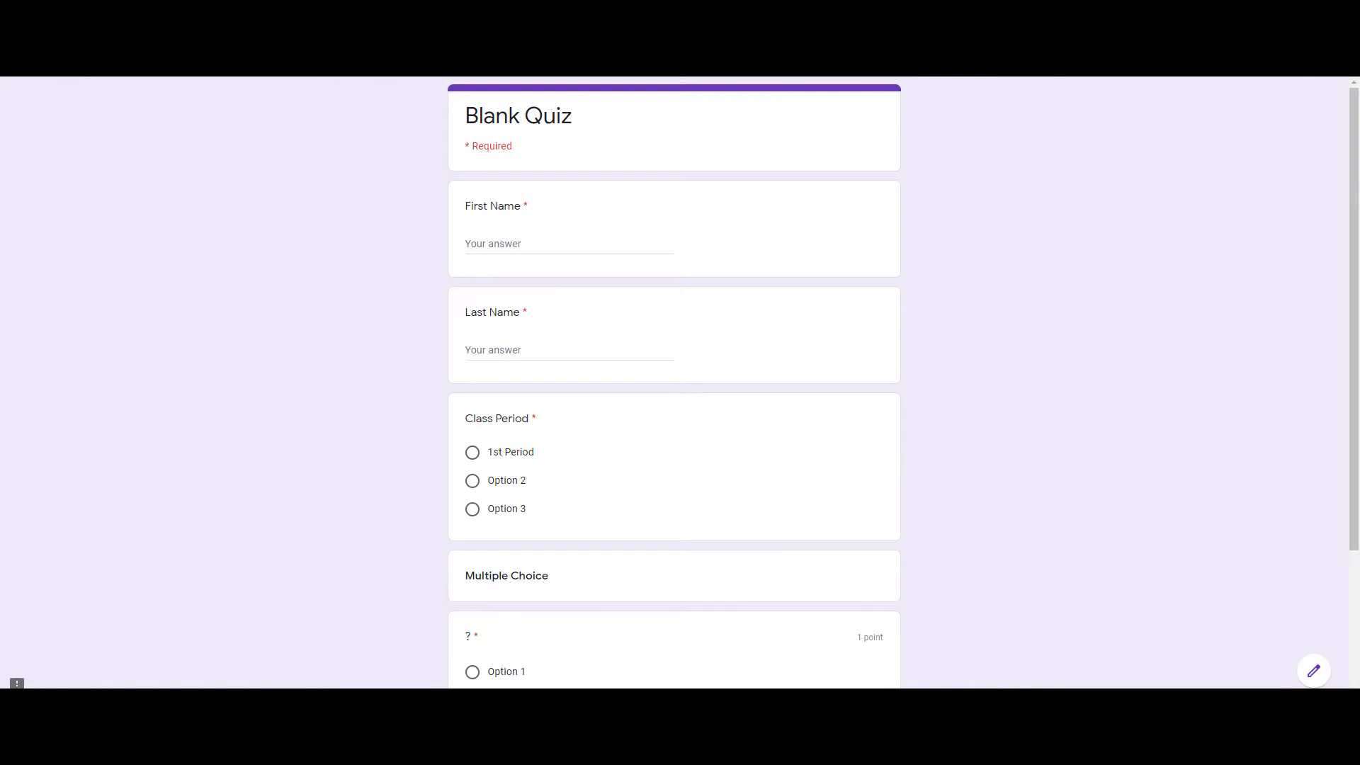
key(ctrl+w)
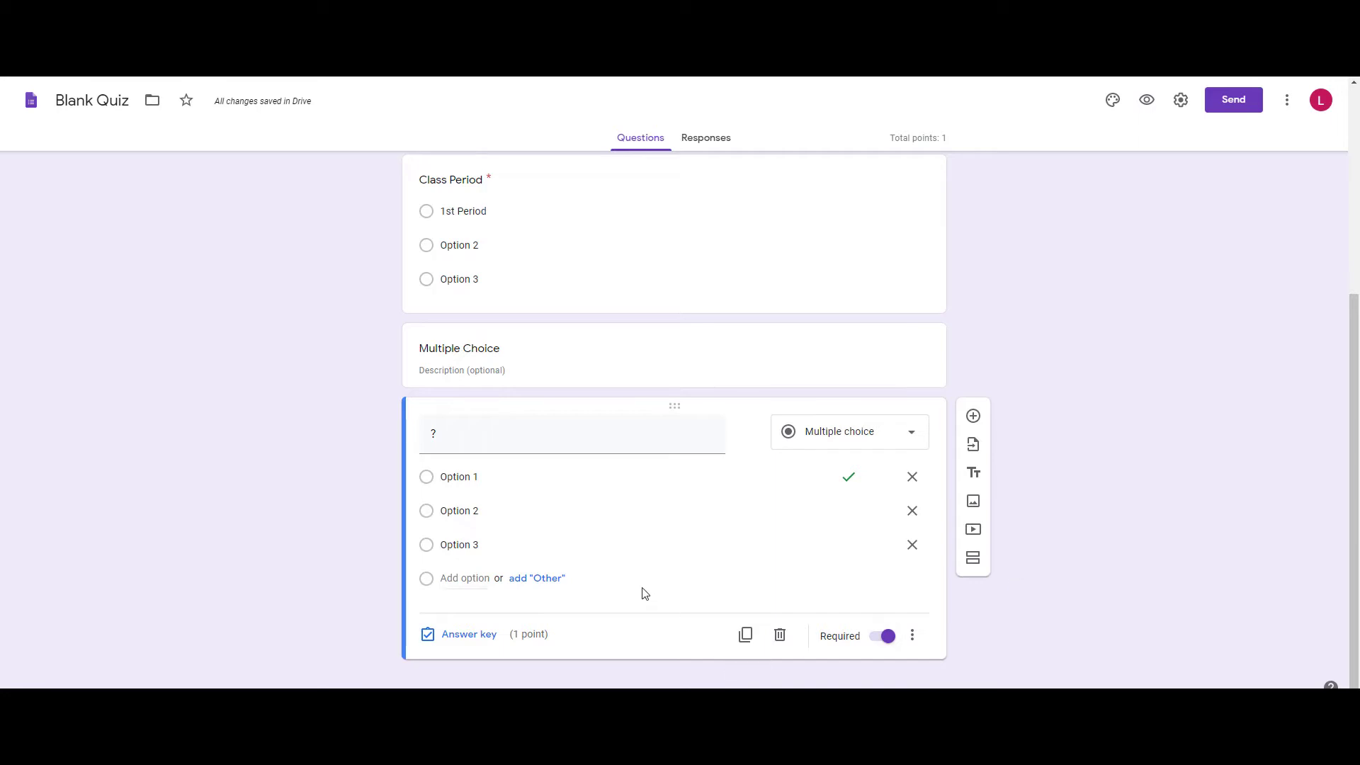
scroll(646, 592, up, 5)
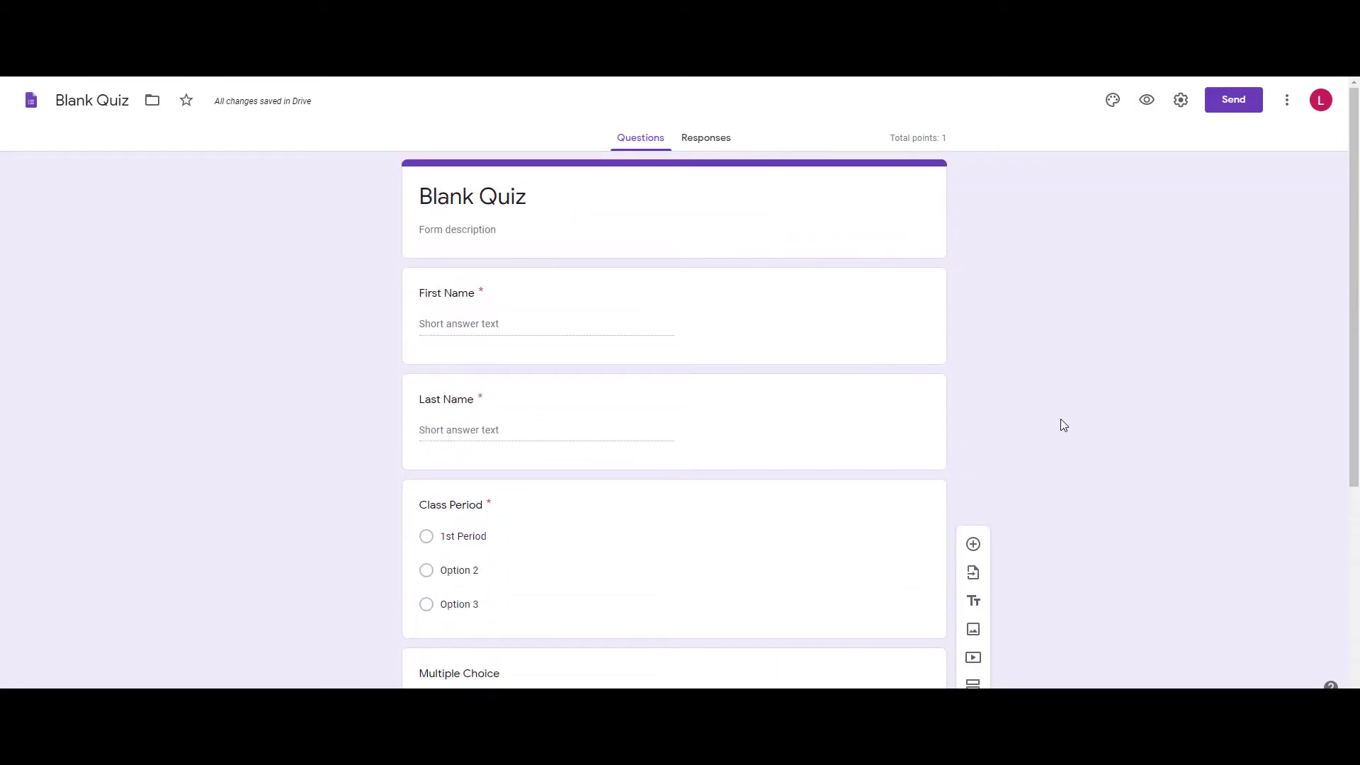